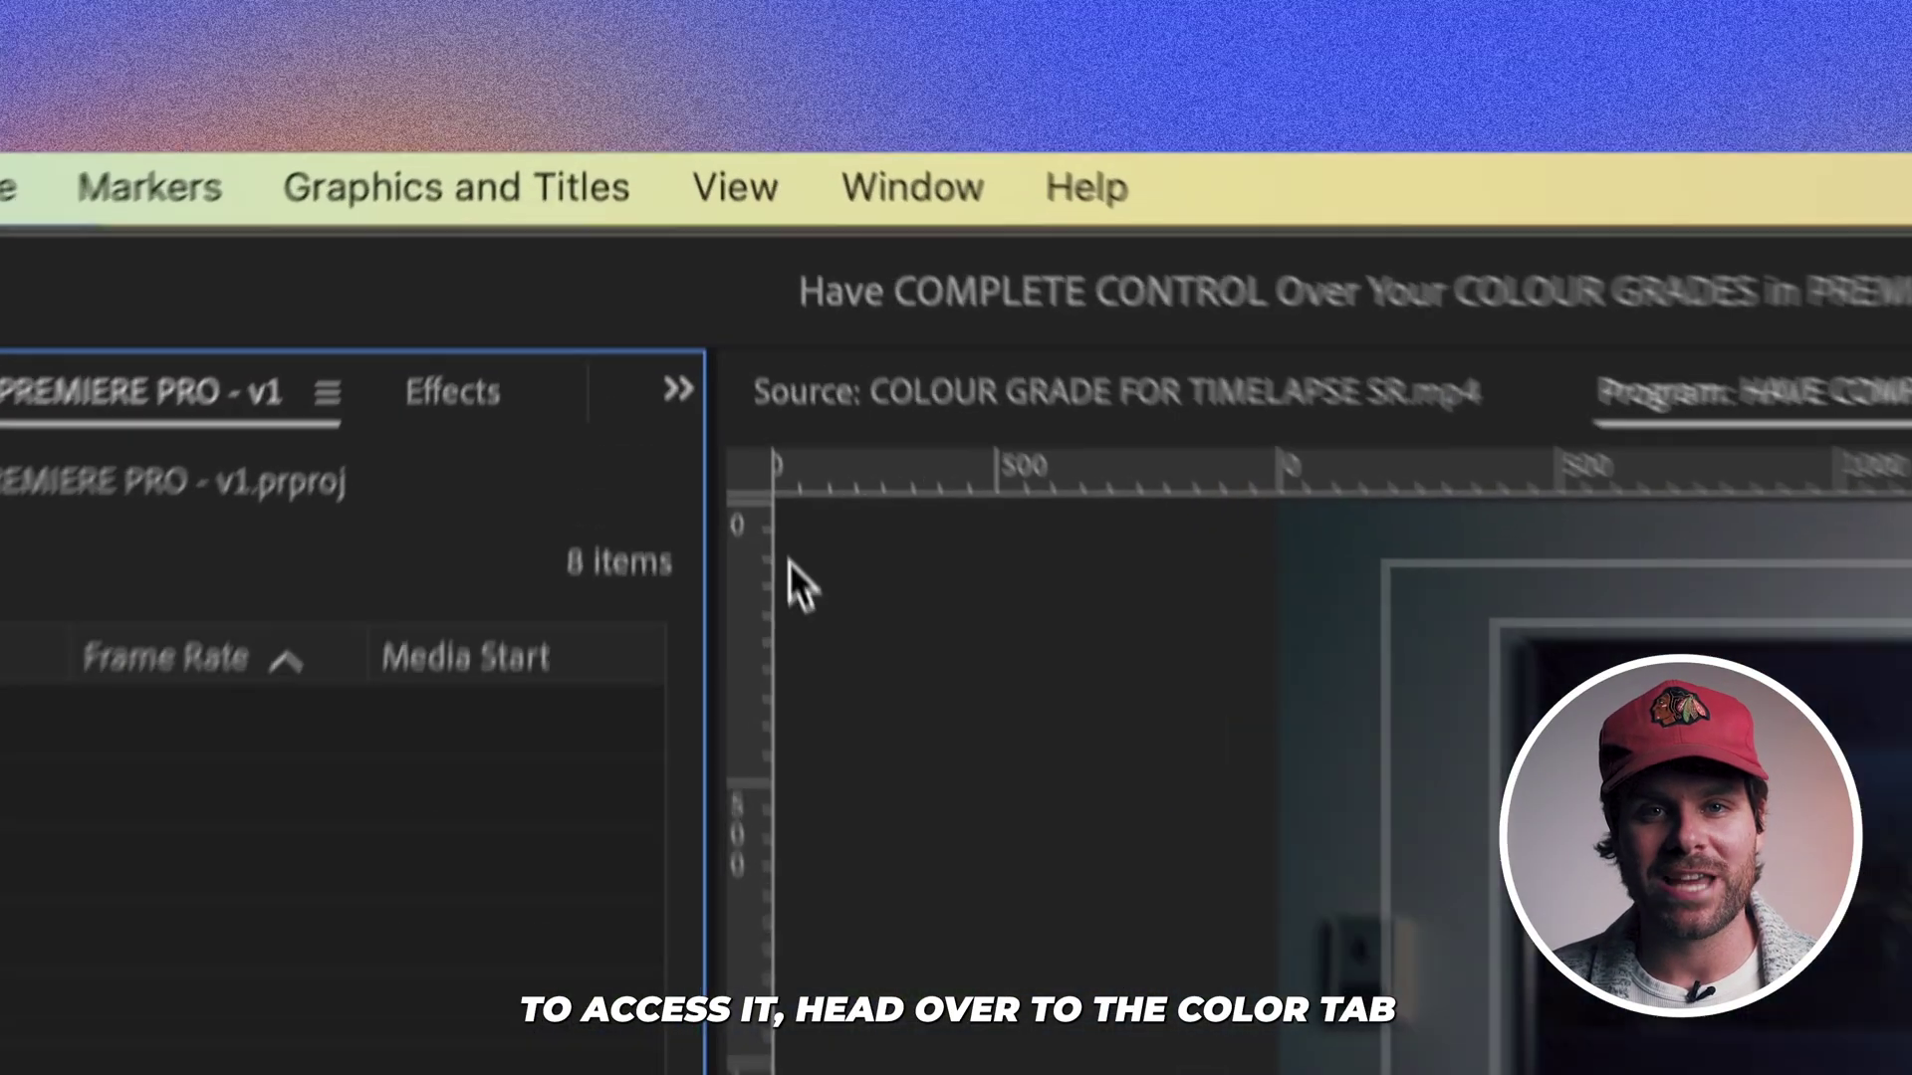
Show the Lumetri Color panel and search the Effects panel for 'lumetri c'
click(912, 187)
click(1092, 520)
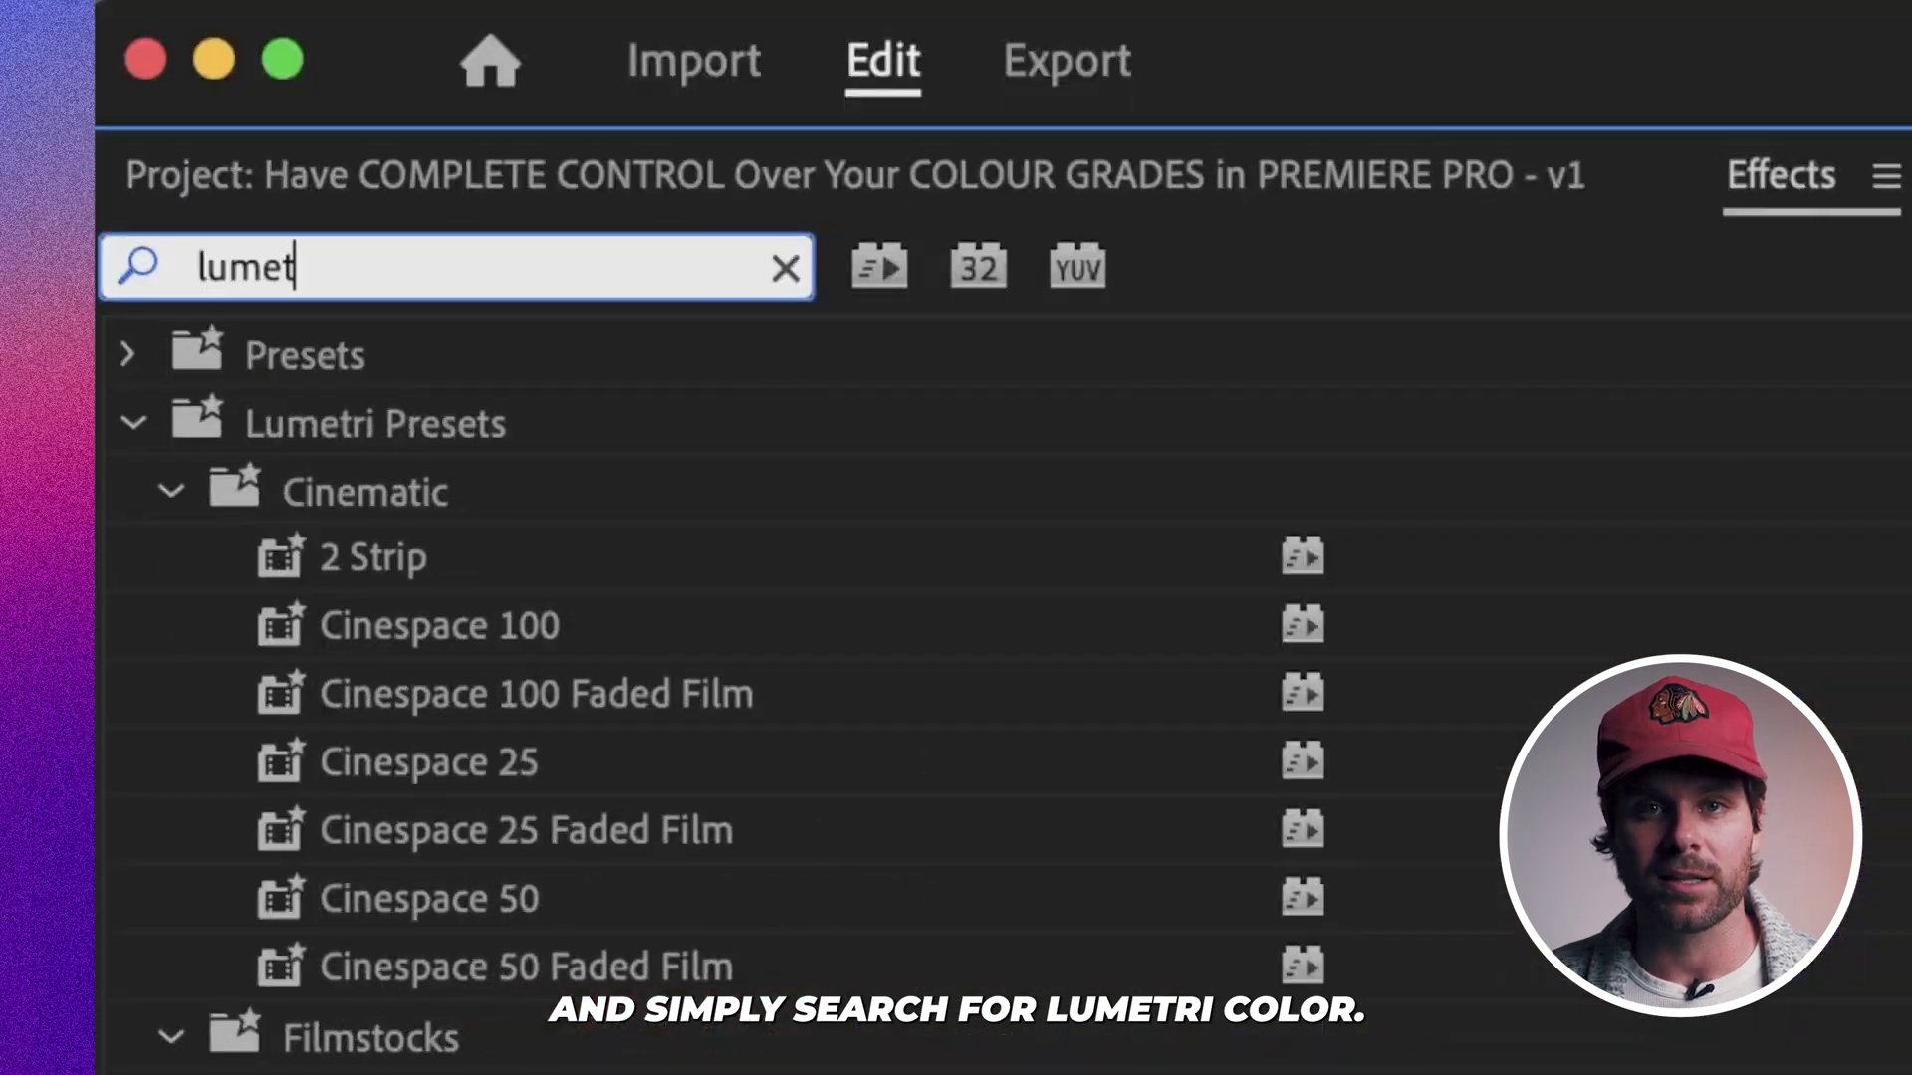
text(ri c)
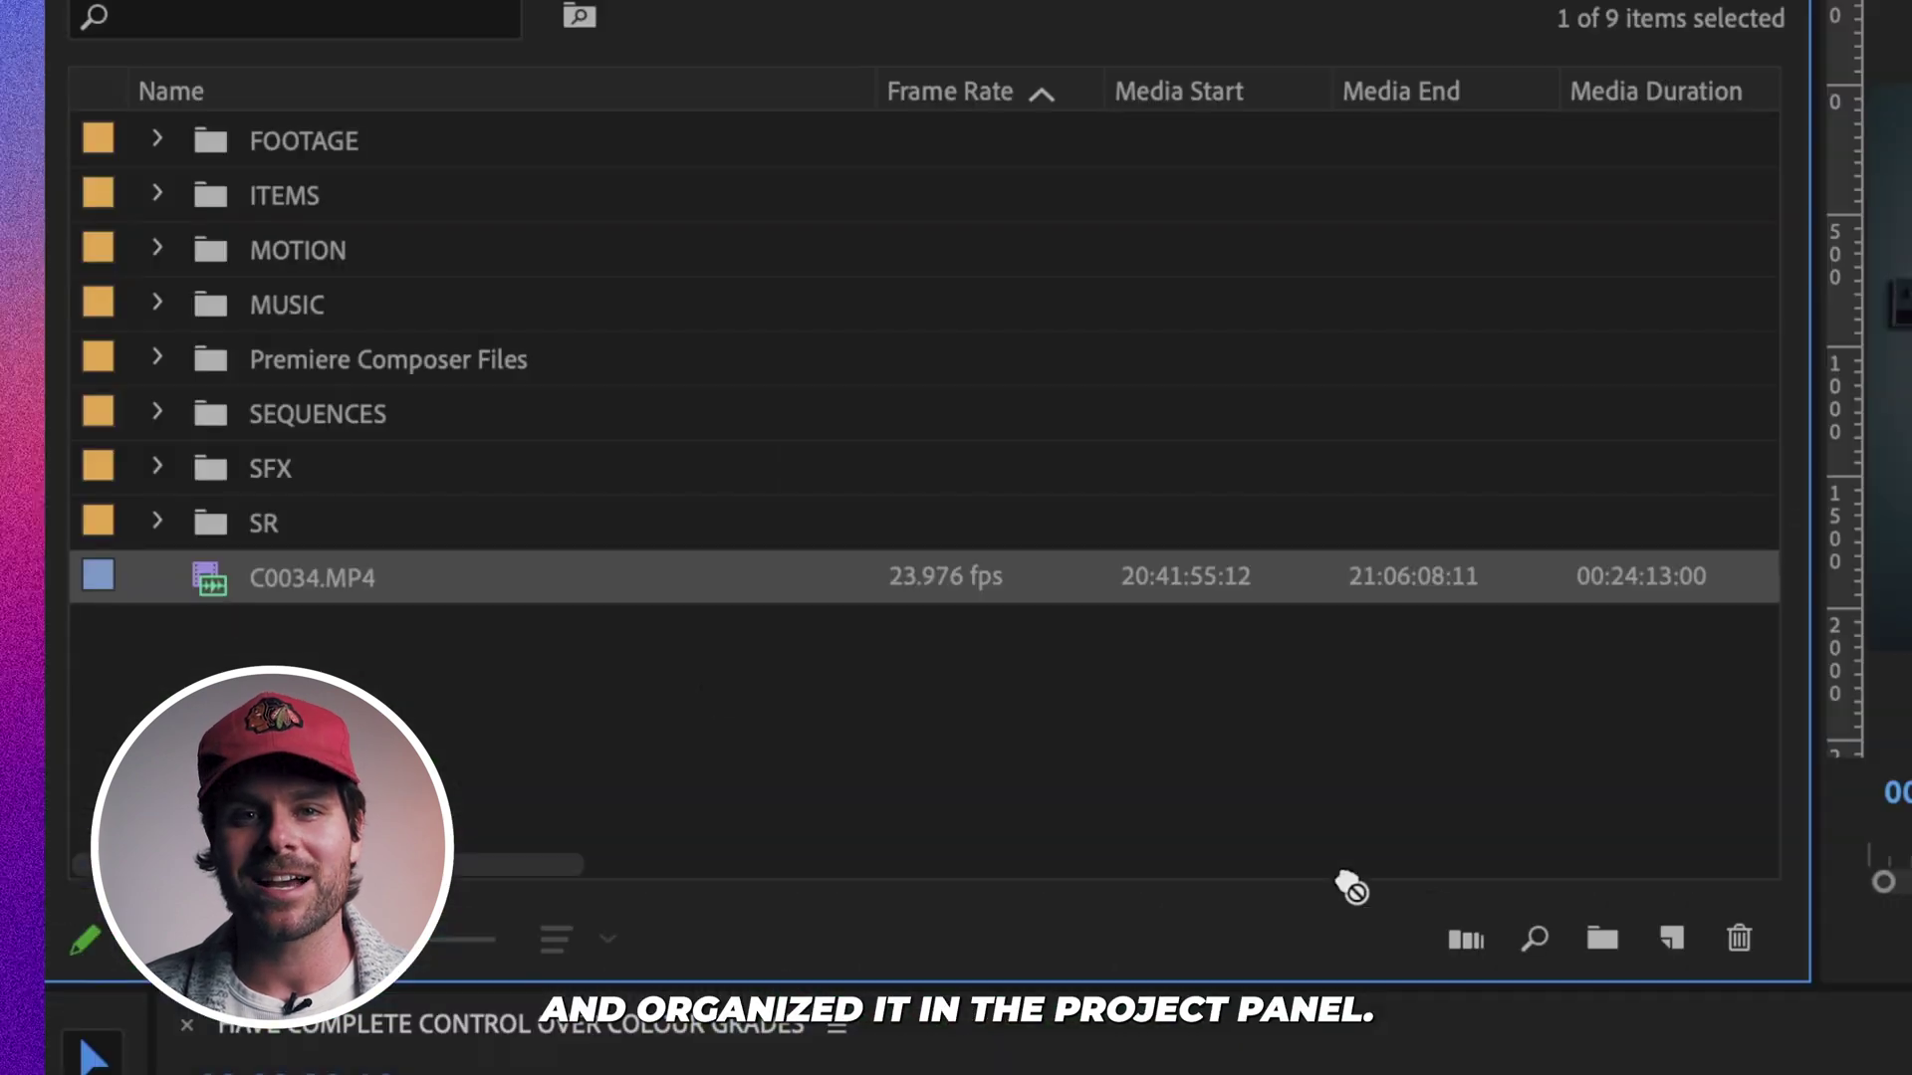
Put C0034.MP4 in a new 'FOOTAGE FOR COLOR GRADE' bin and build a sequence from it
click(1601, 938)
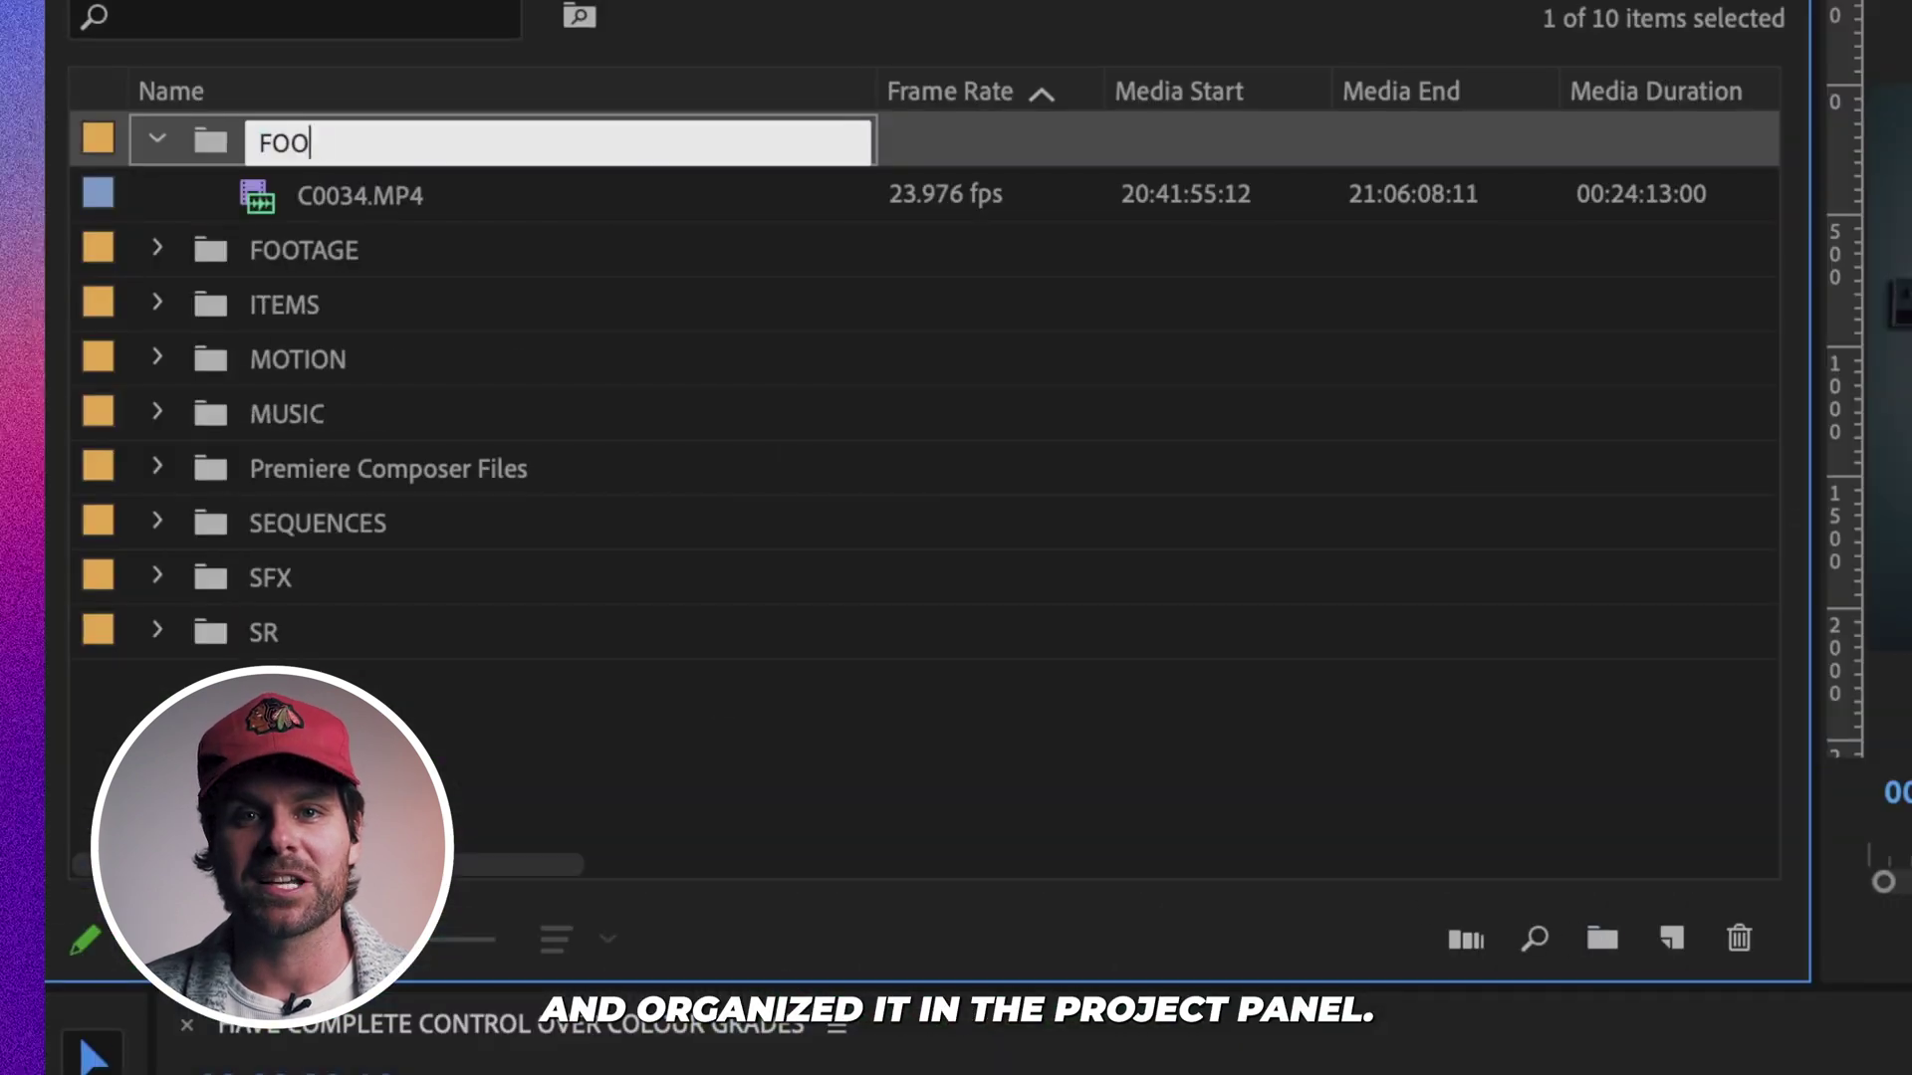
text(FOOTAGE FOR COLOR GRADE)
key(Return)
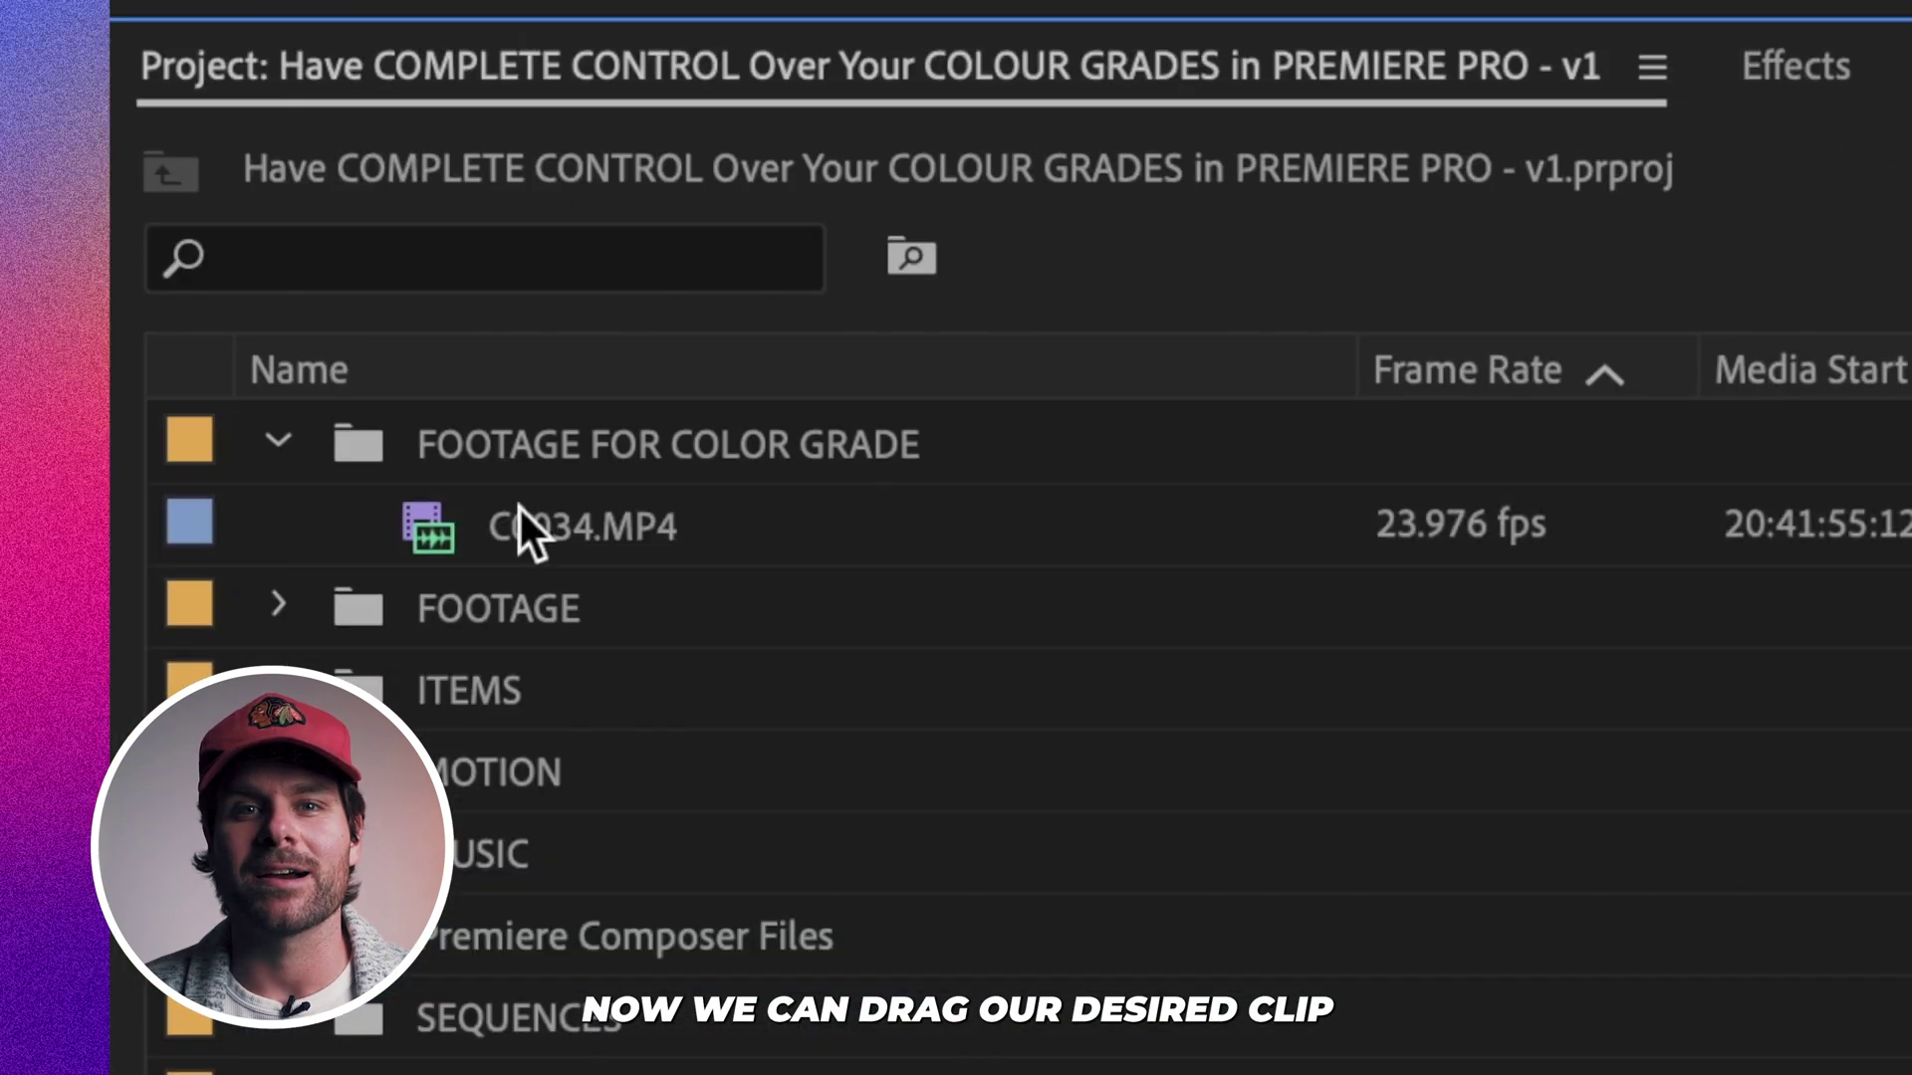
drag(328, 195, 1071, 646)
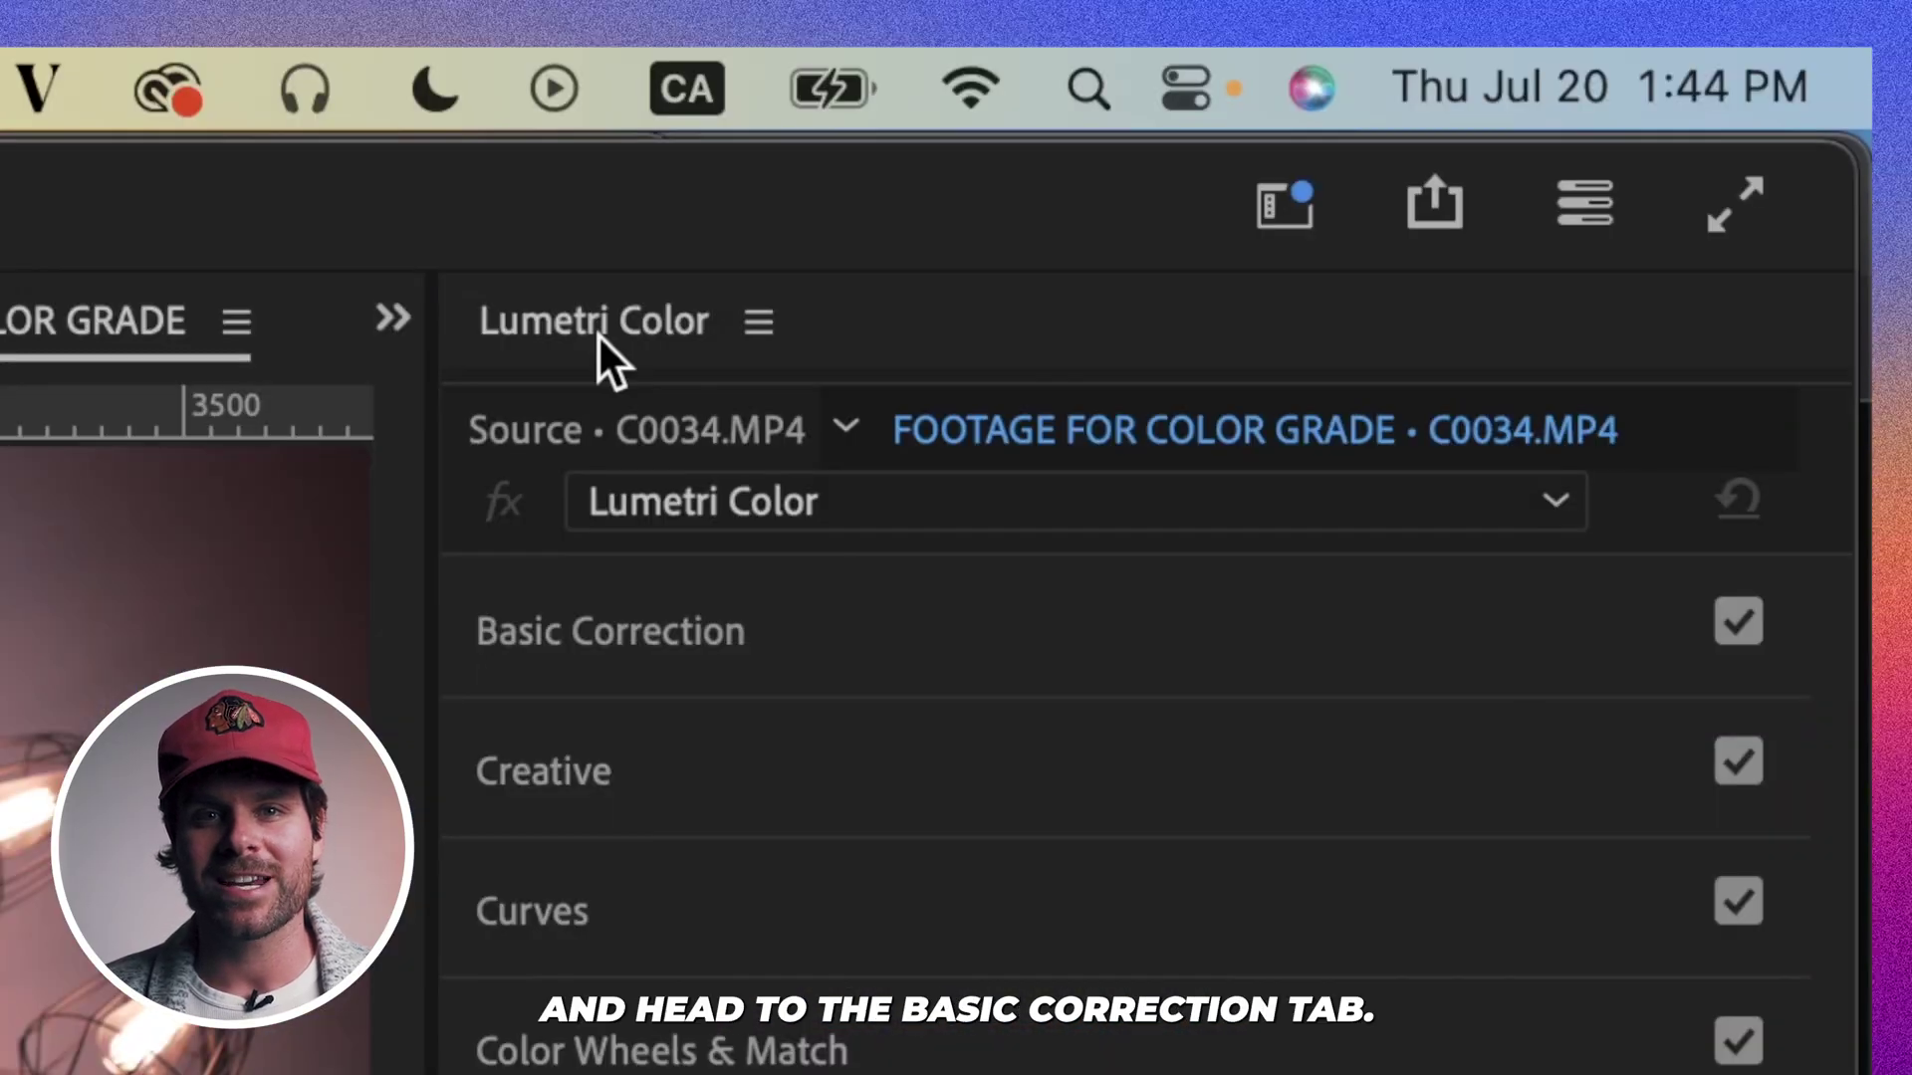
In Basic Correction set exposure 0.9, contrast 14.8, highlights -63.9, shadows -38.5, whites 14.8, blacks 7.4
click(823, 649)
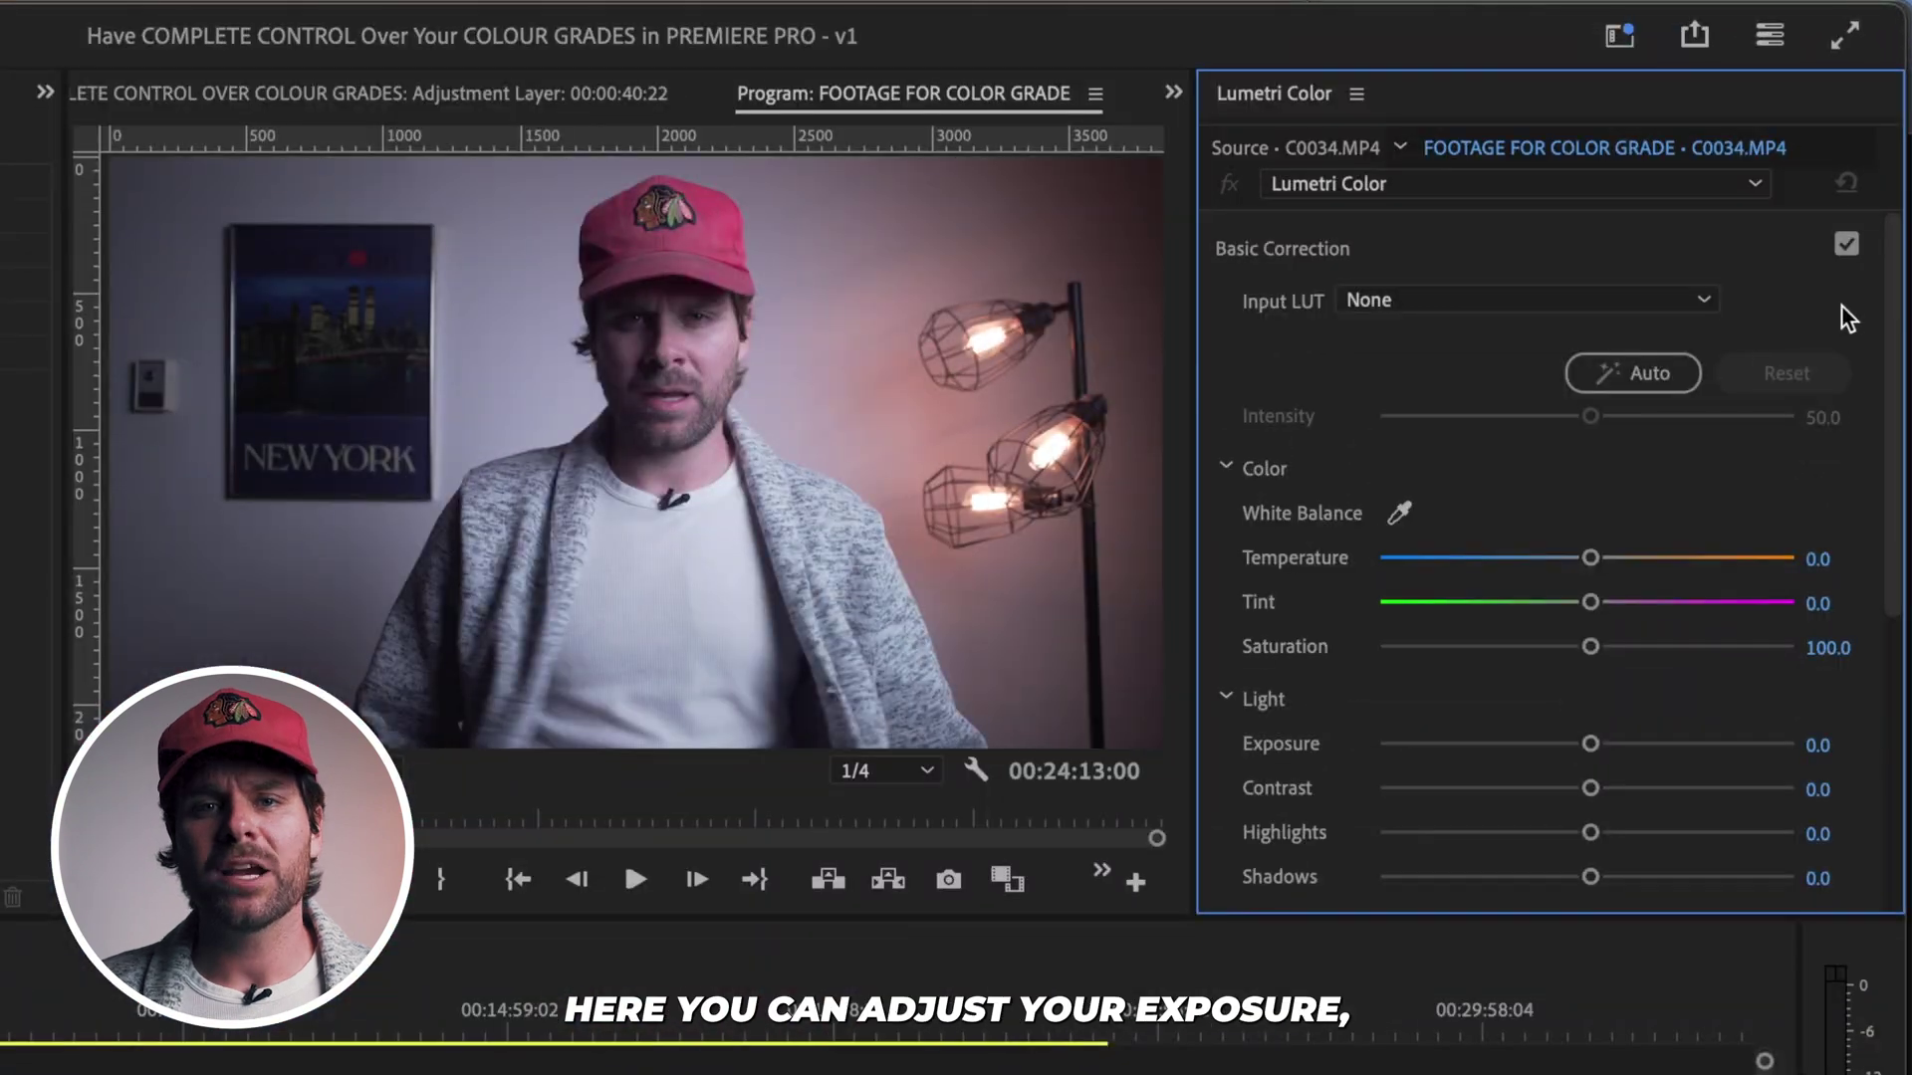
scroll(1892, 369, down, 3)
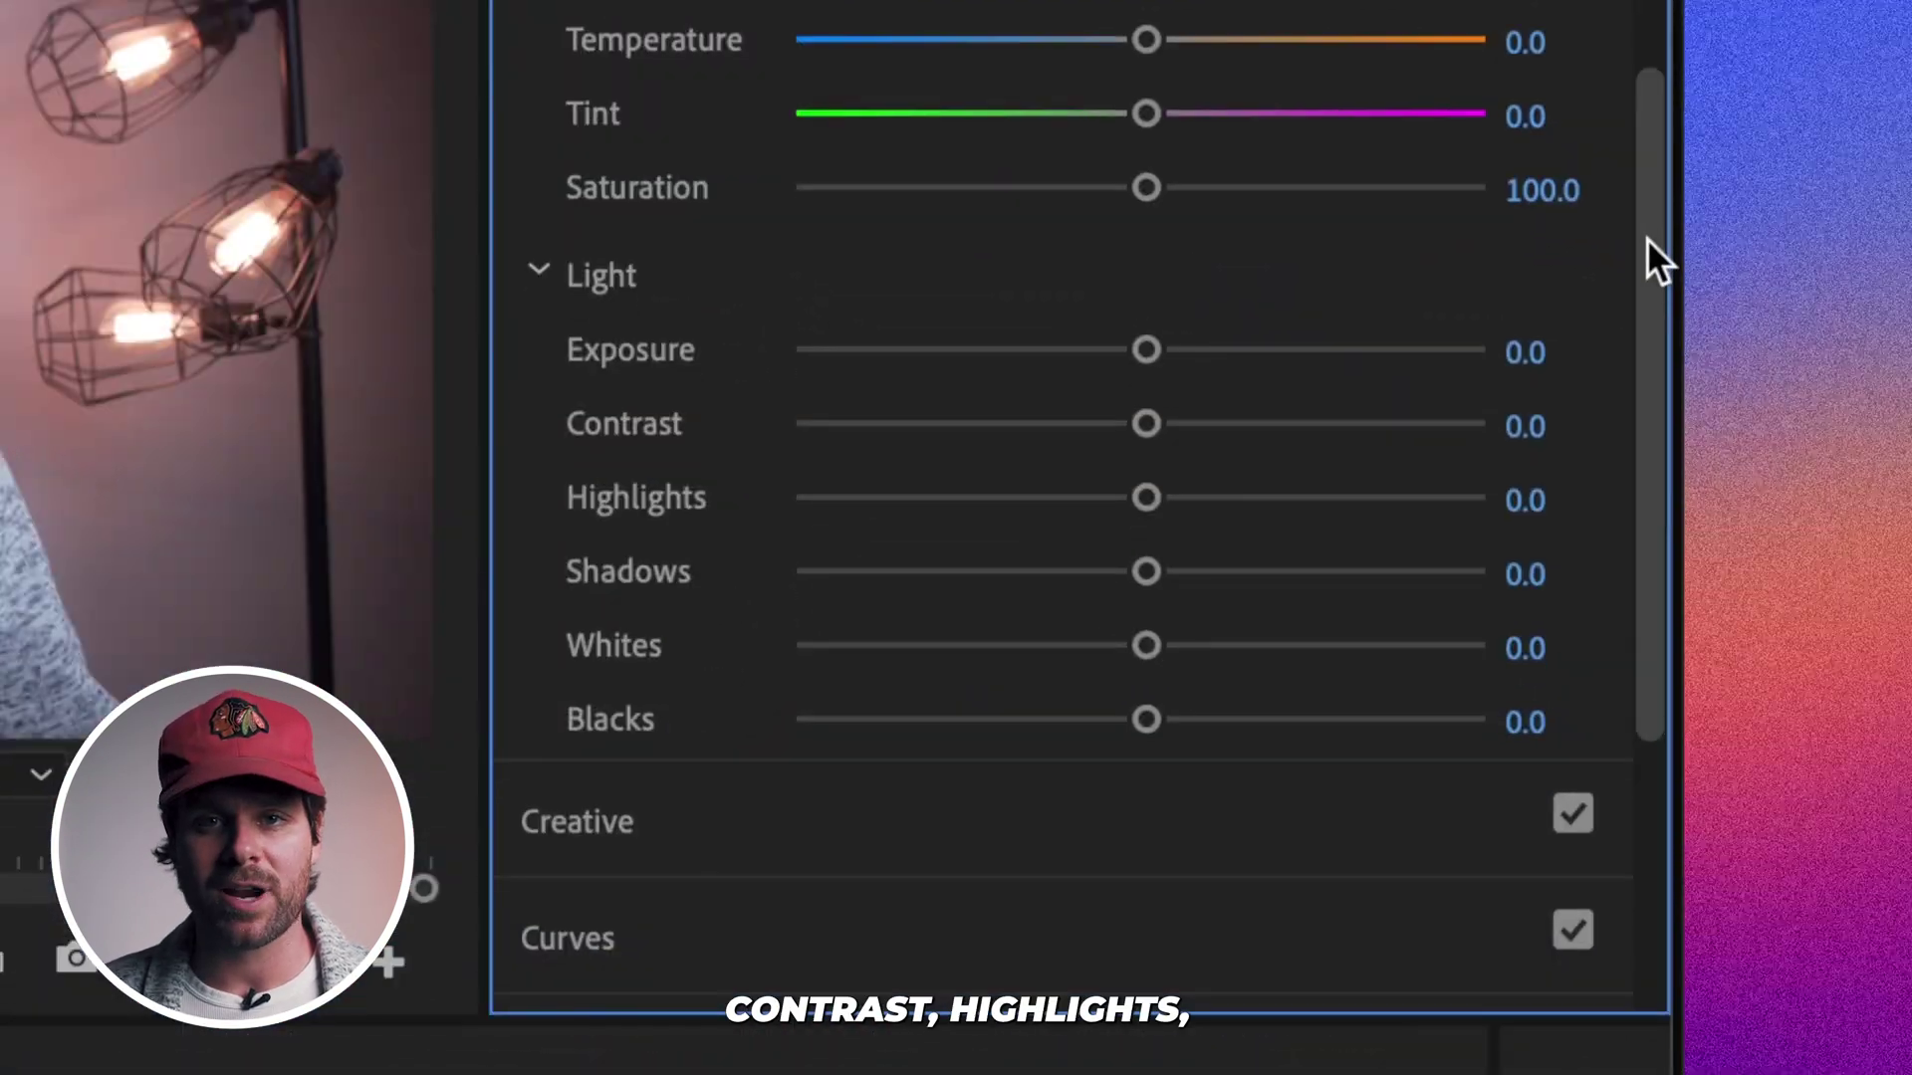
drag(1148, 351, 1193, 345)
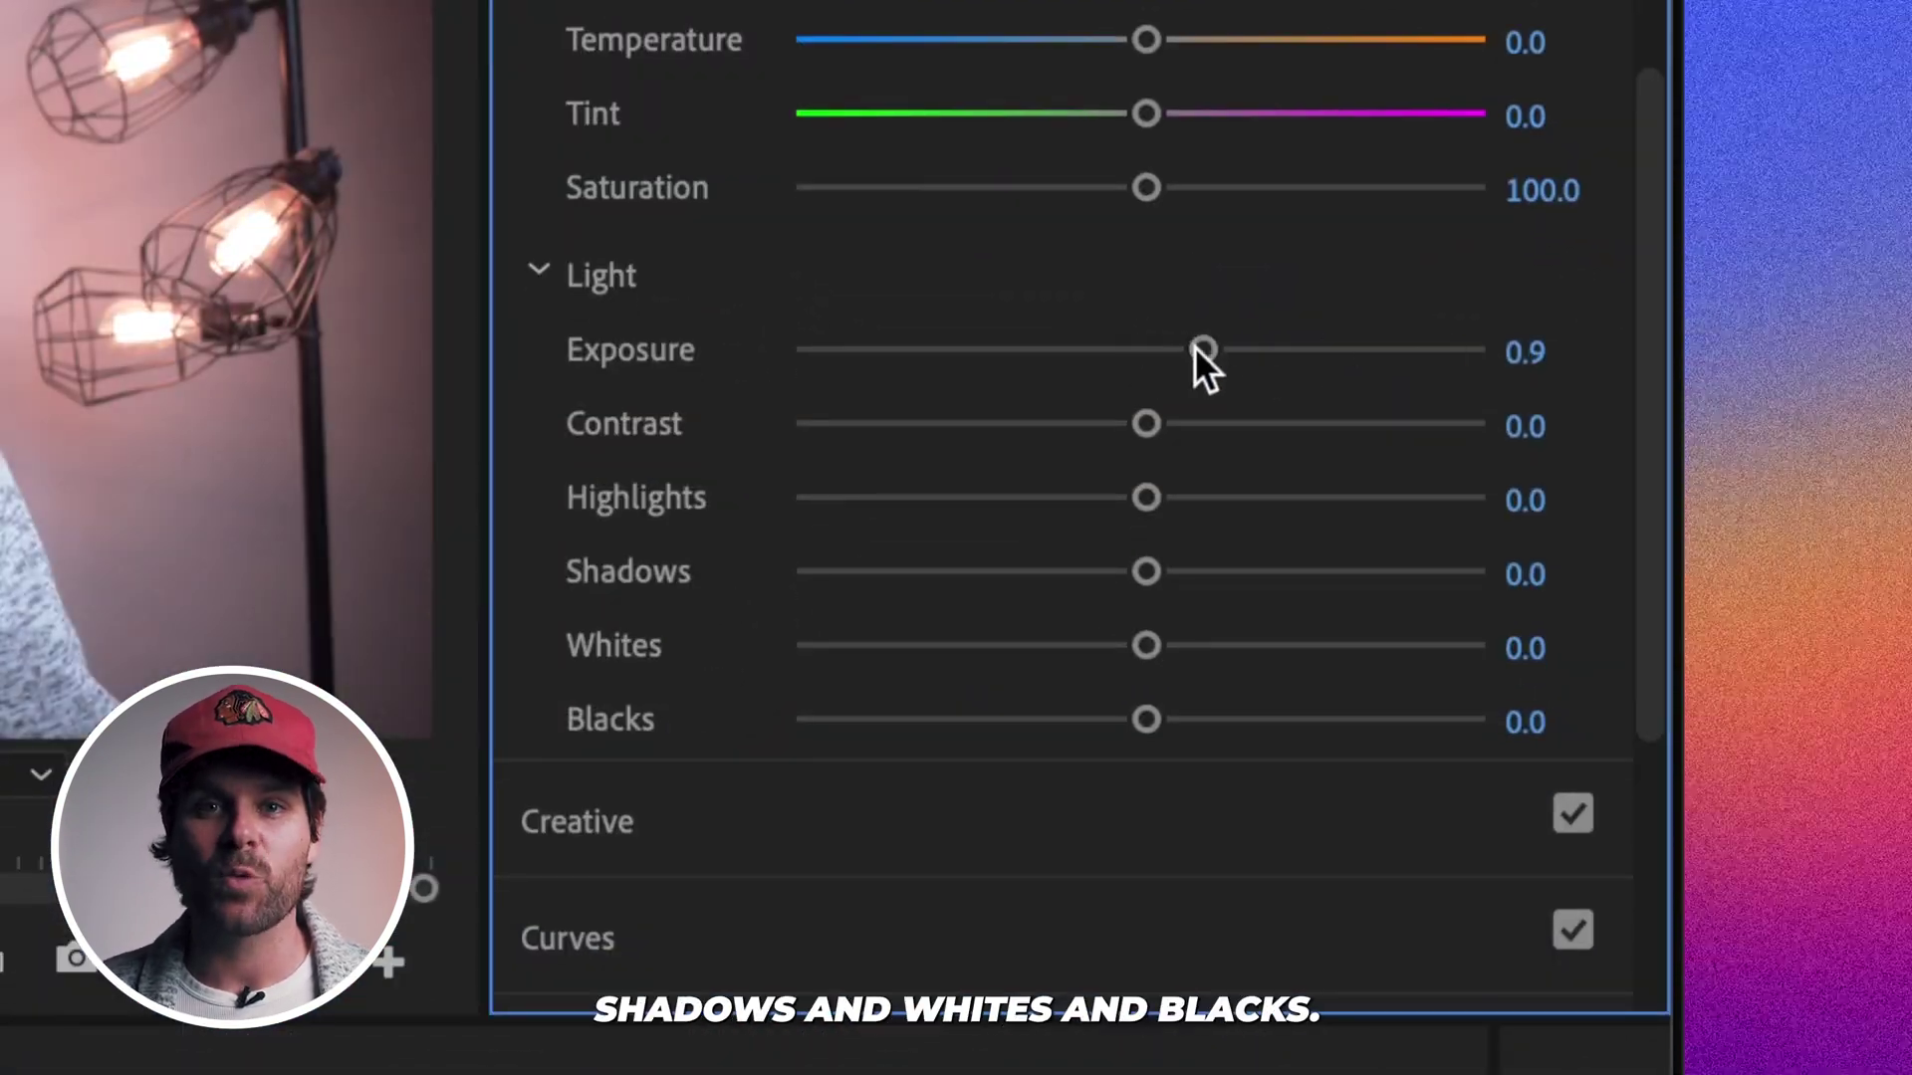
drag(1146, 423, 1188, 431)
drag(1595, 607, 1452, 602)
drag(1591, 648, 1544, 652)
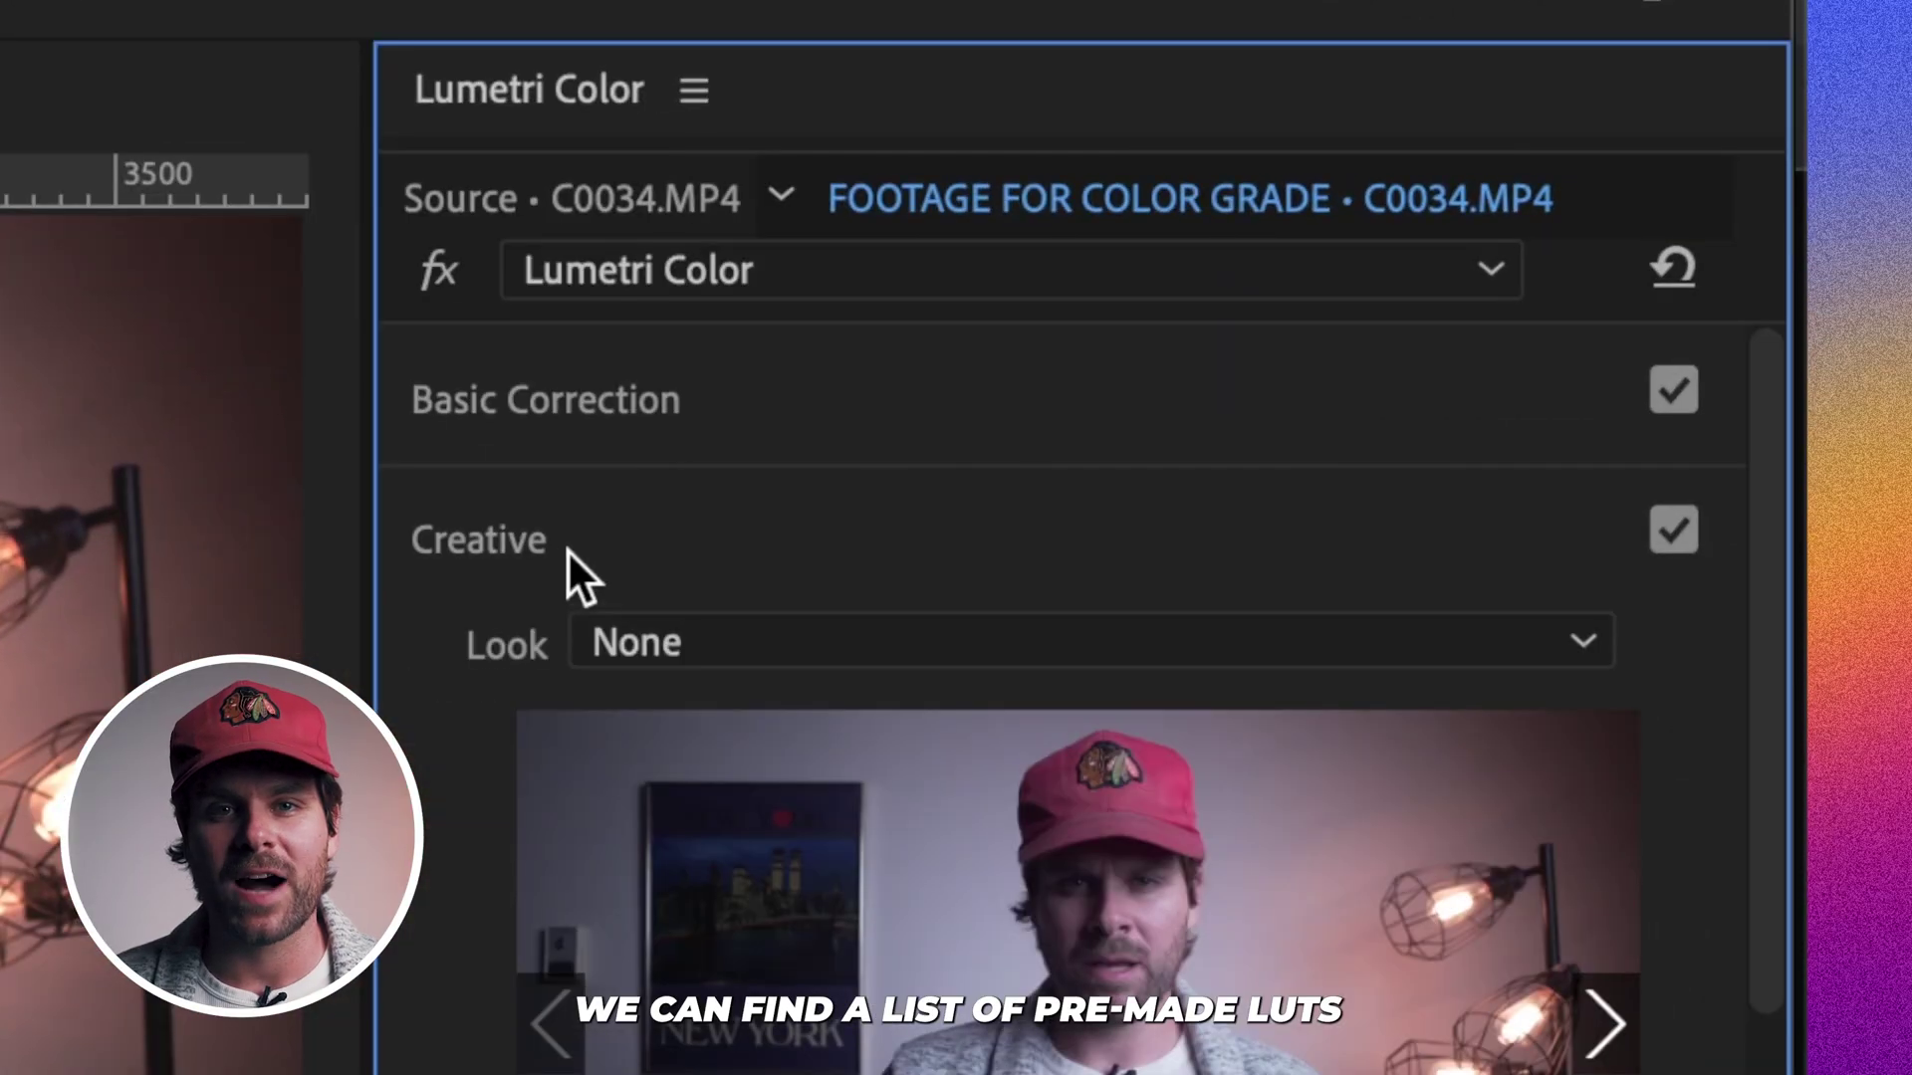
In the Creative section, choose the Dunkirk look and set its intensity to 50
click(690, 639)
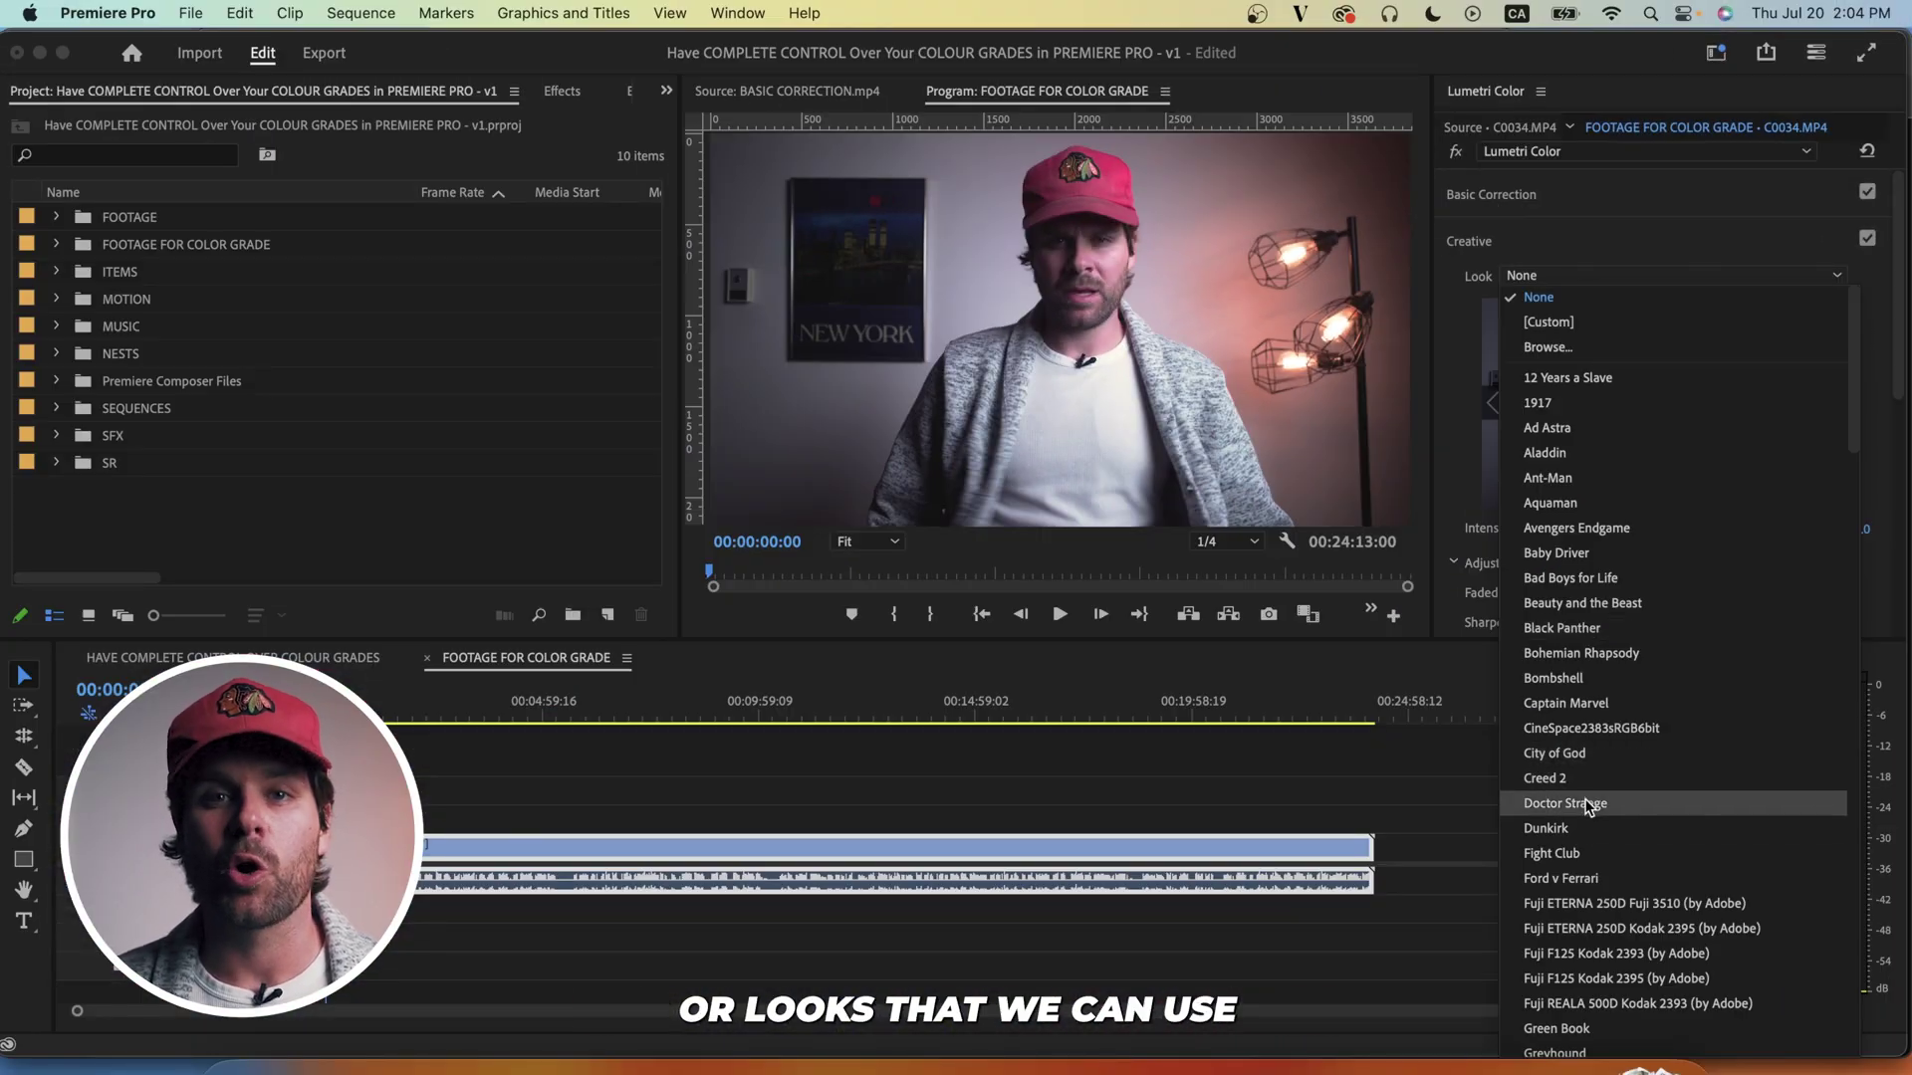
scroll(1581, 828, down, 5)
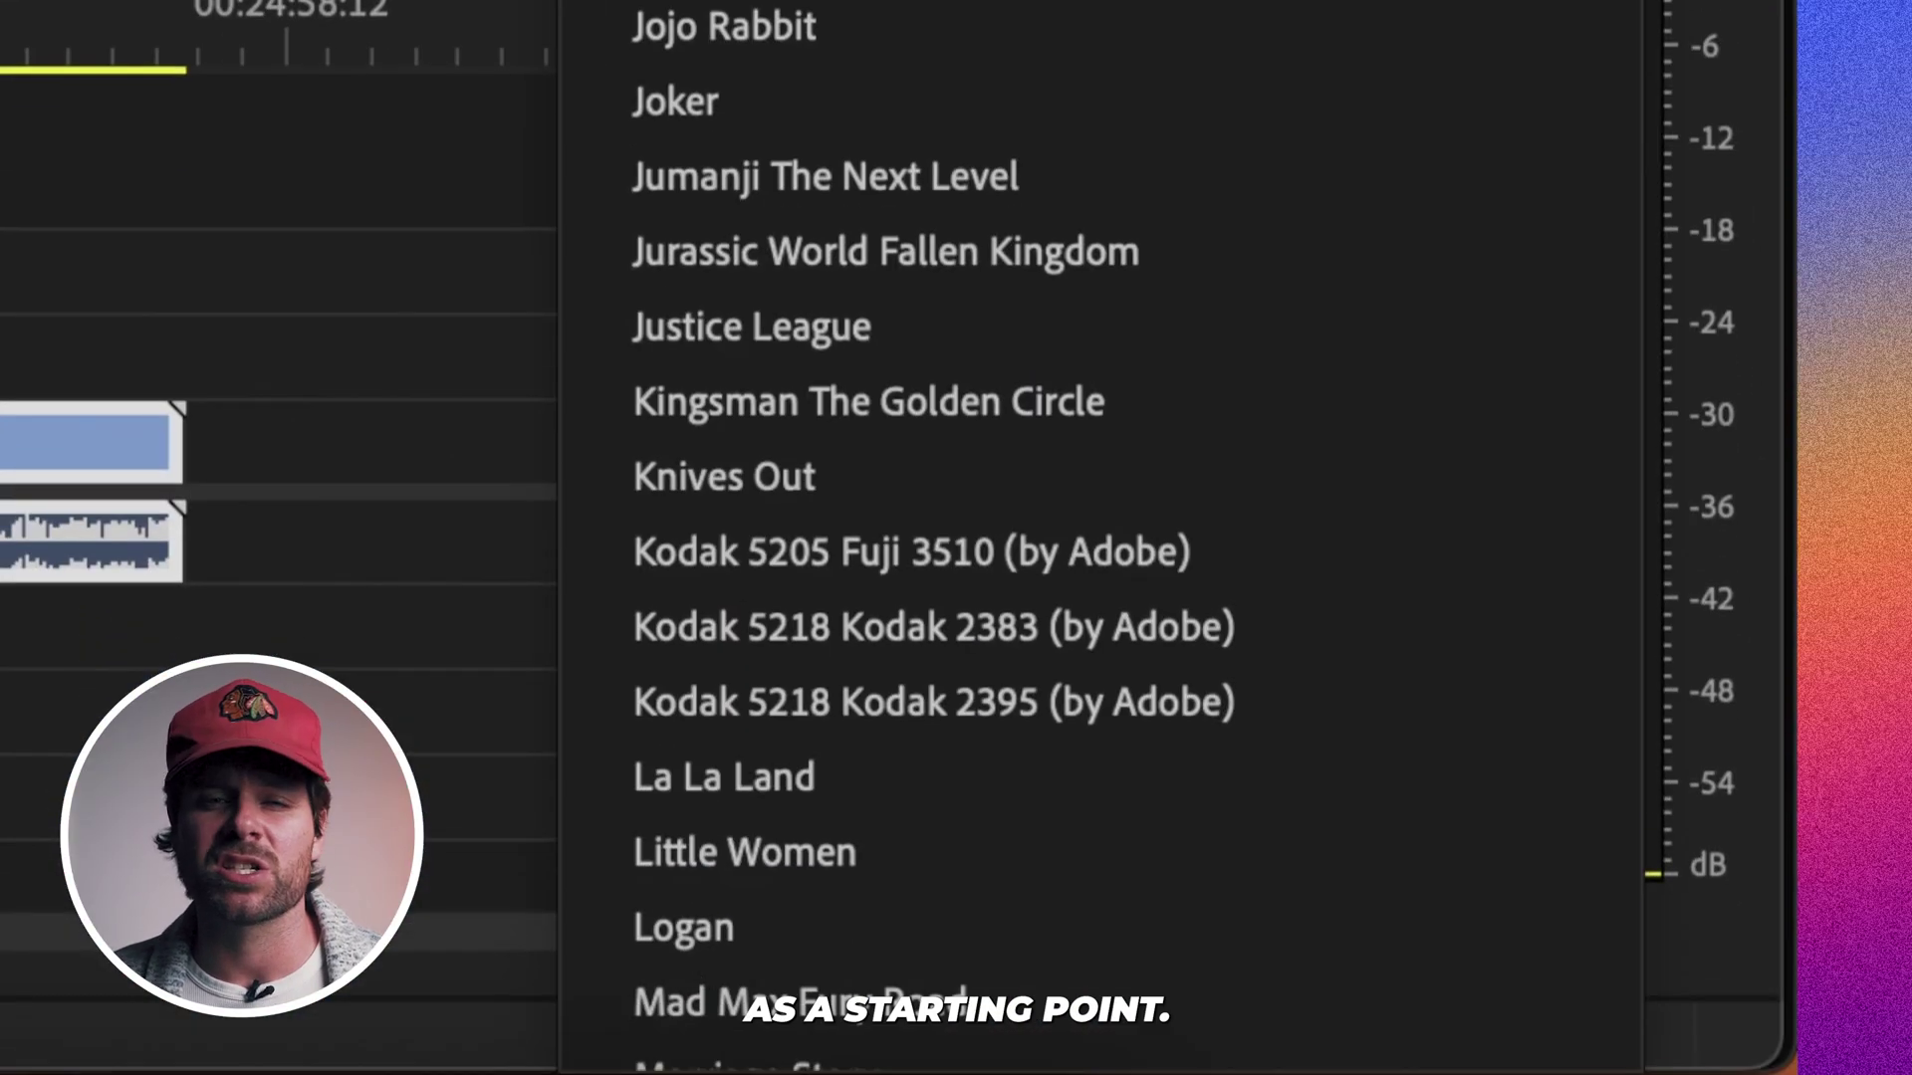
scroll(1595, 404, up, 5)
click(1016, 615)
click(1524, 982)
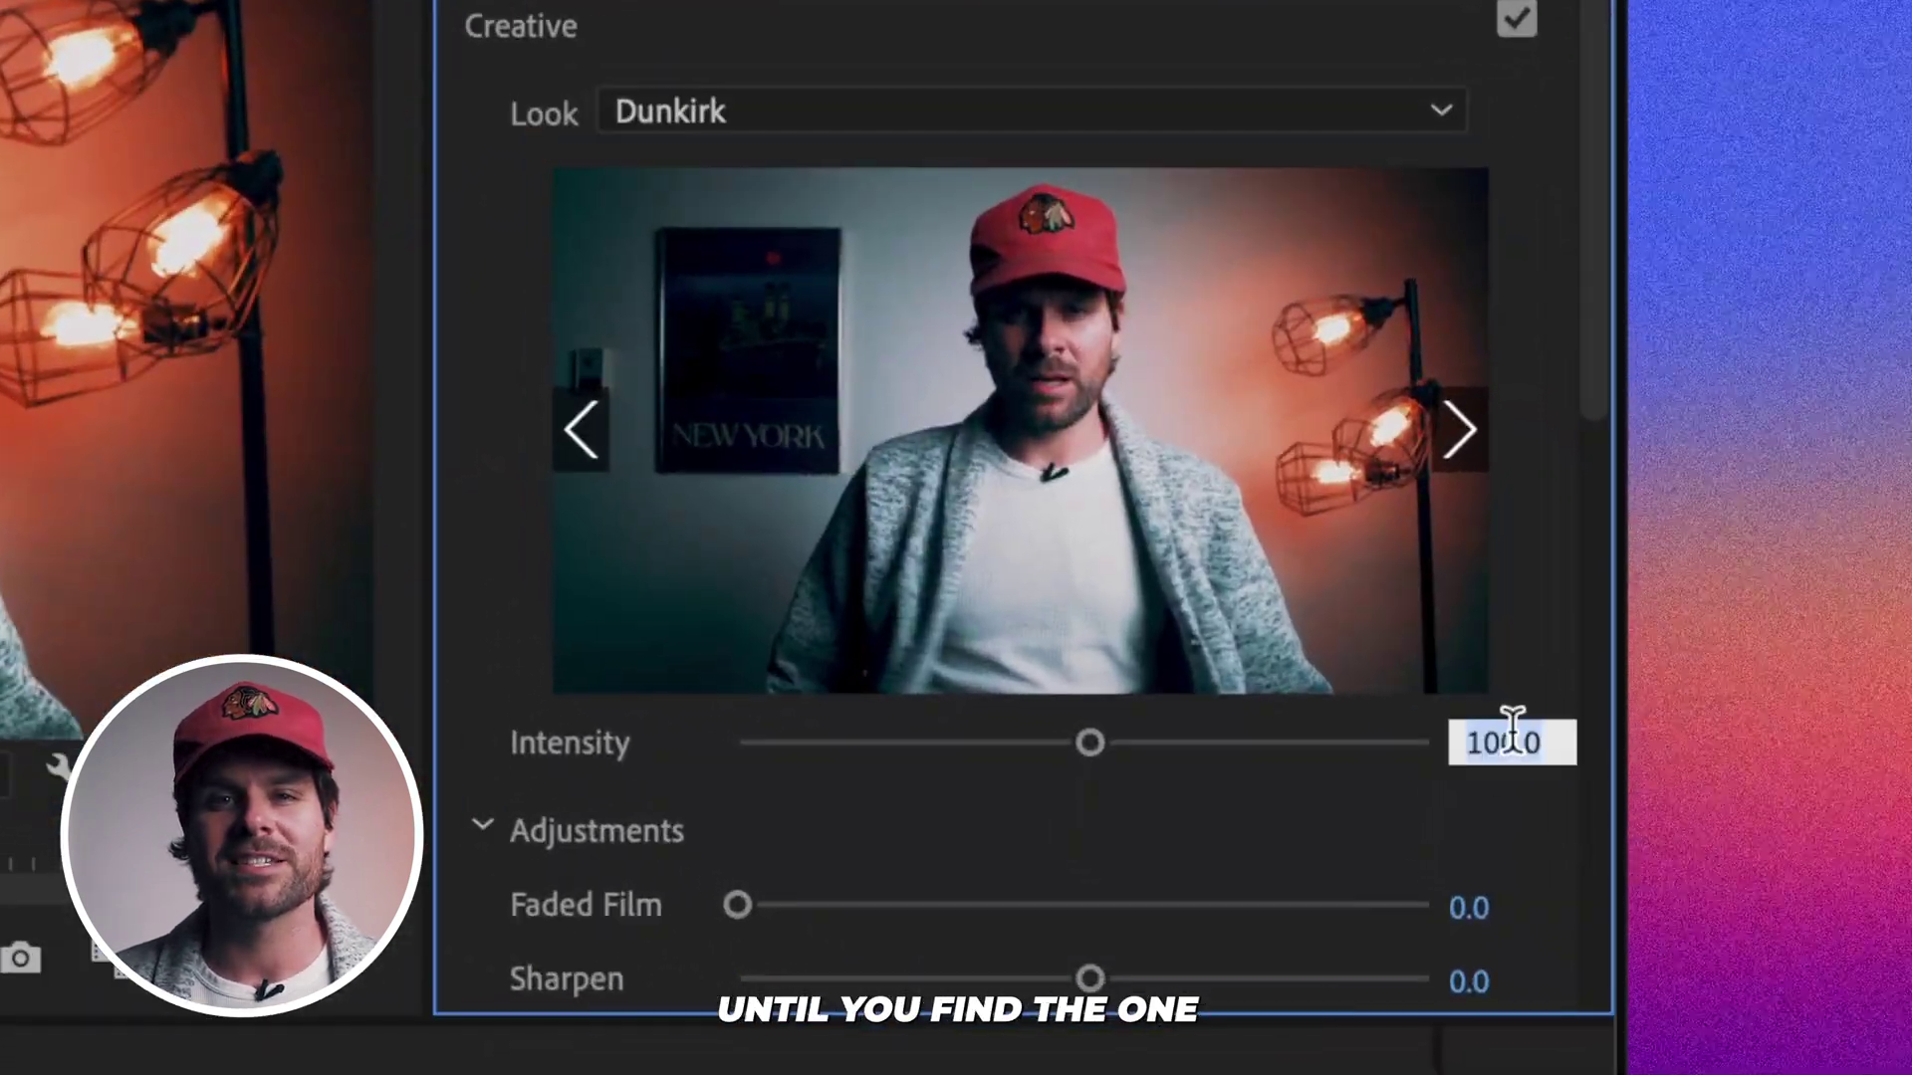
key(Return)
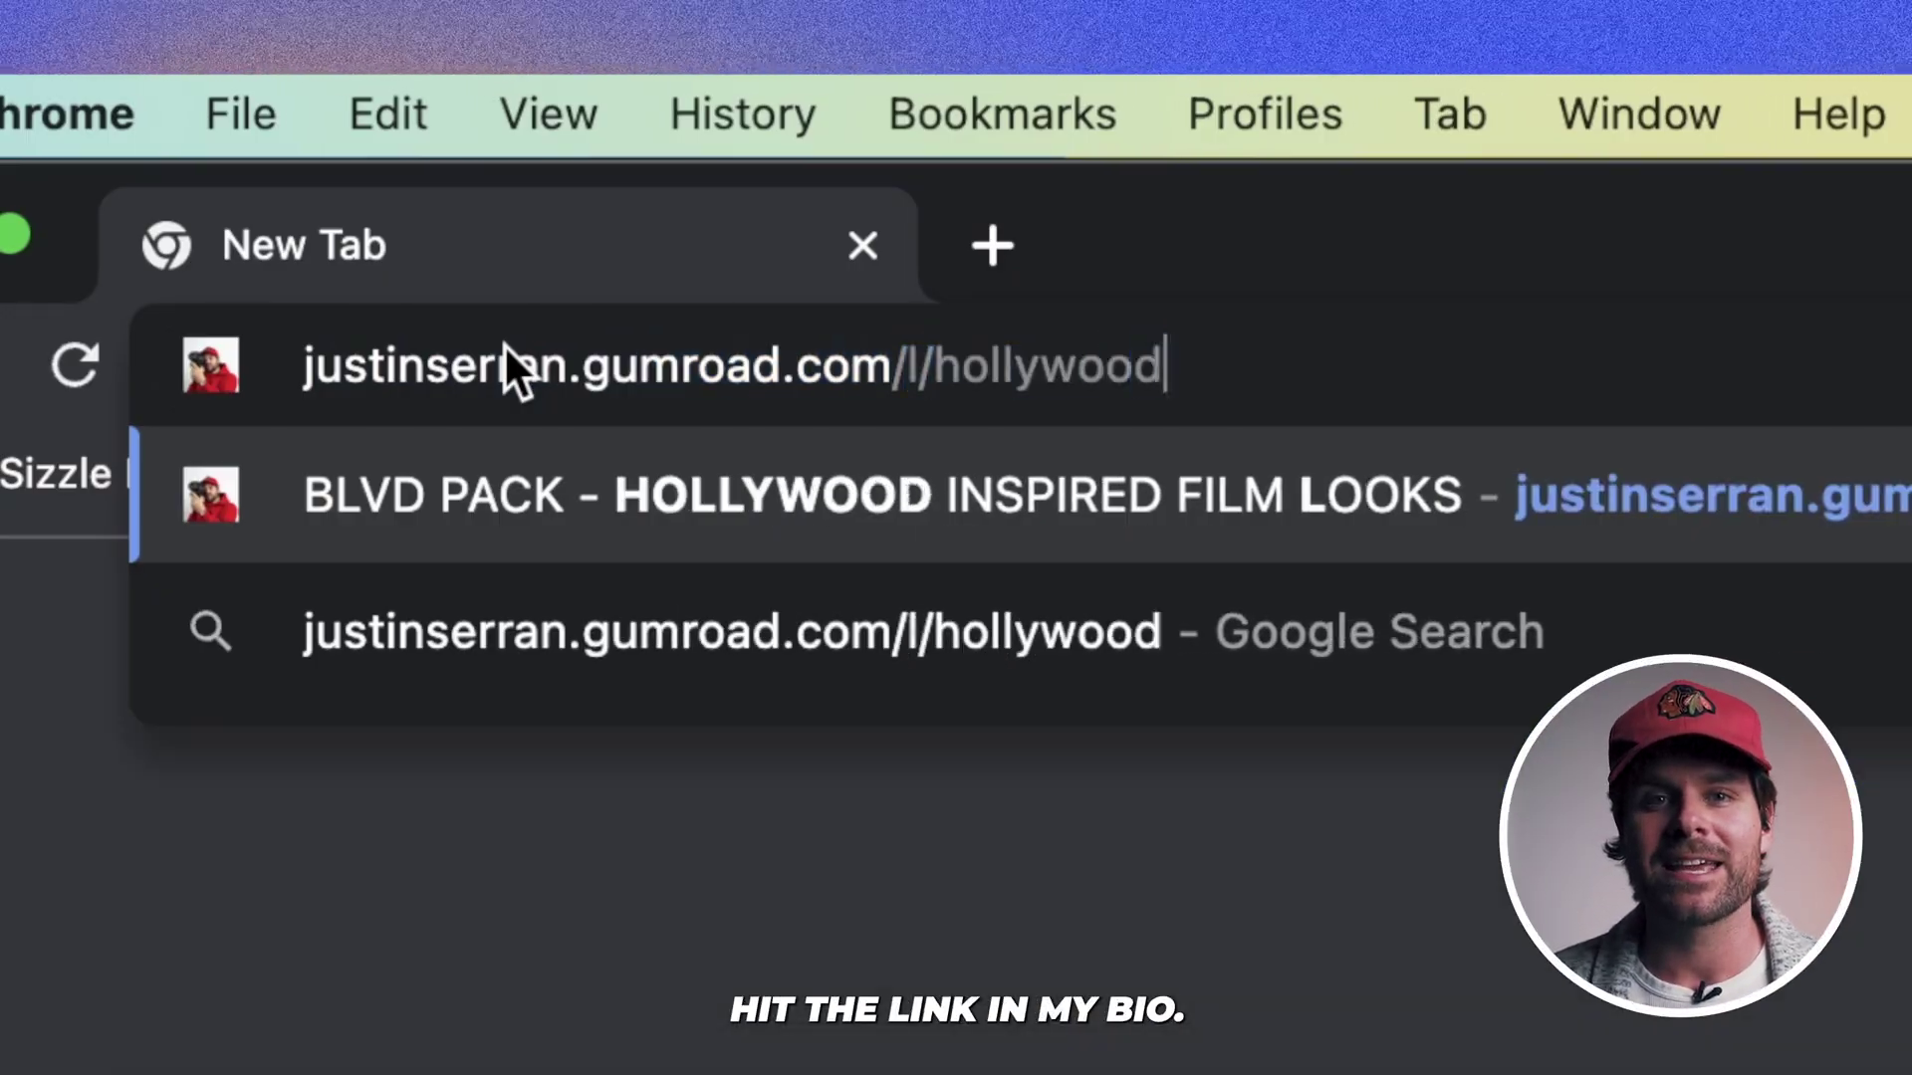
Load the Gumroad BLVD Pack Hollywood film looks page and scroll to its movie looks list
key(Return)
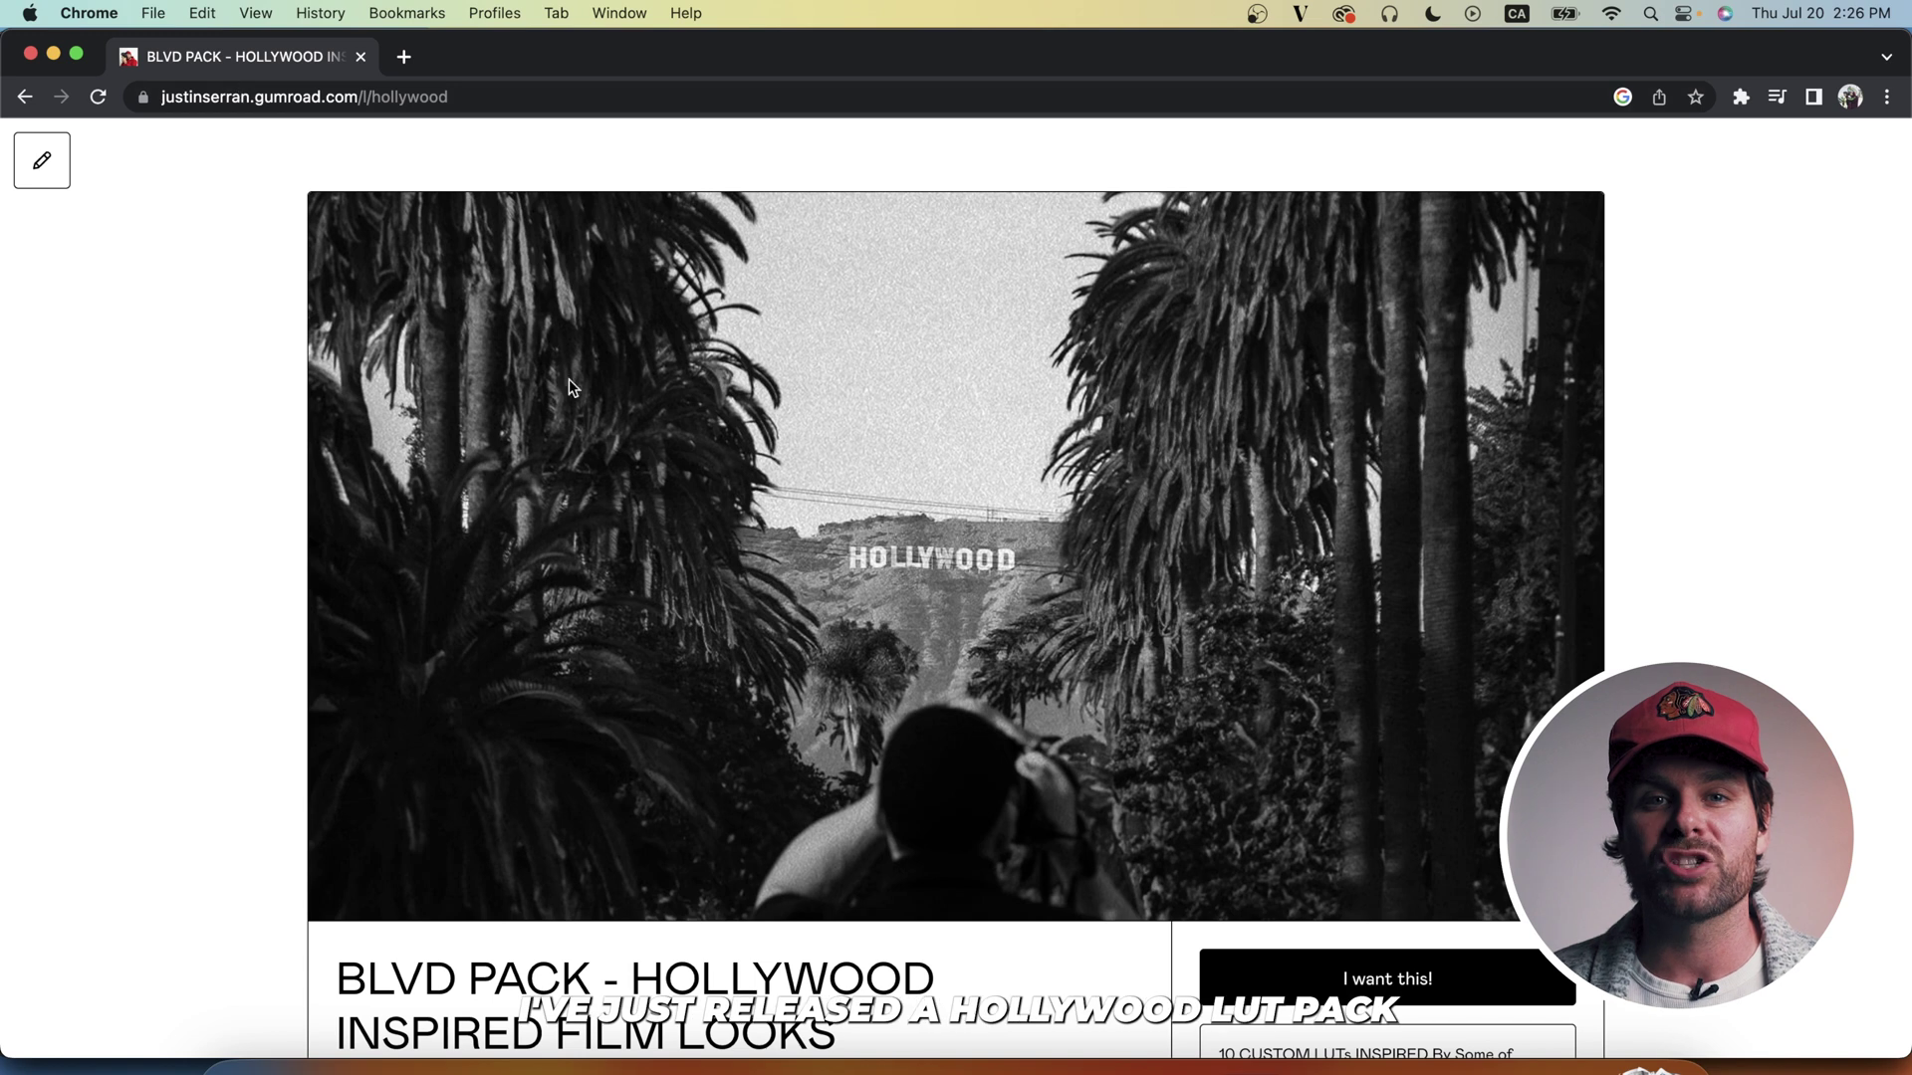
scroll(569, 386, down, 10)
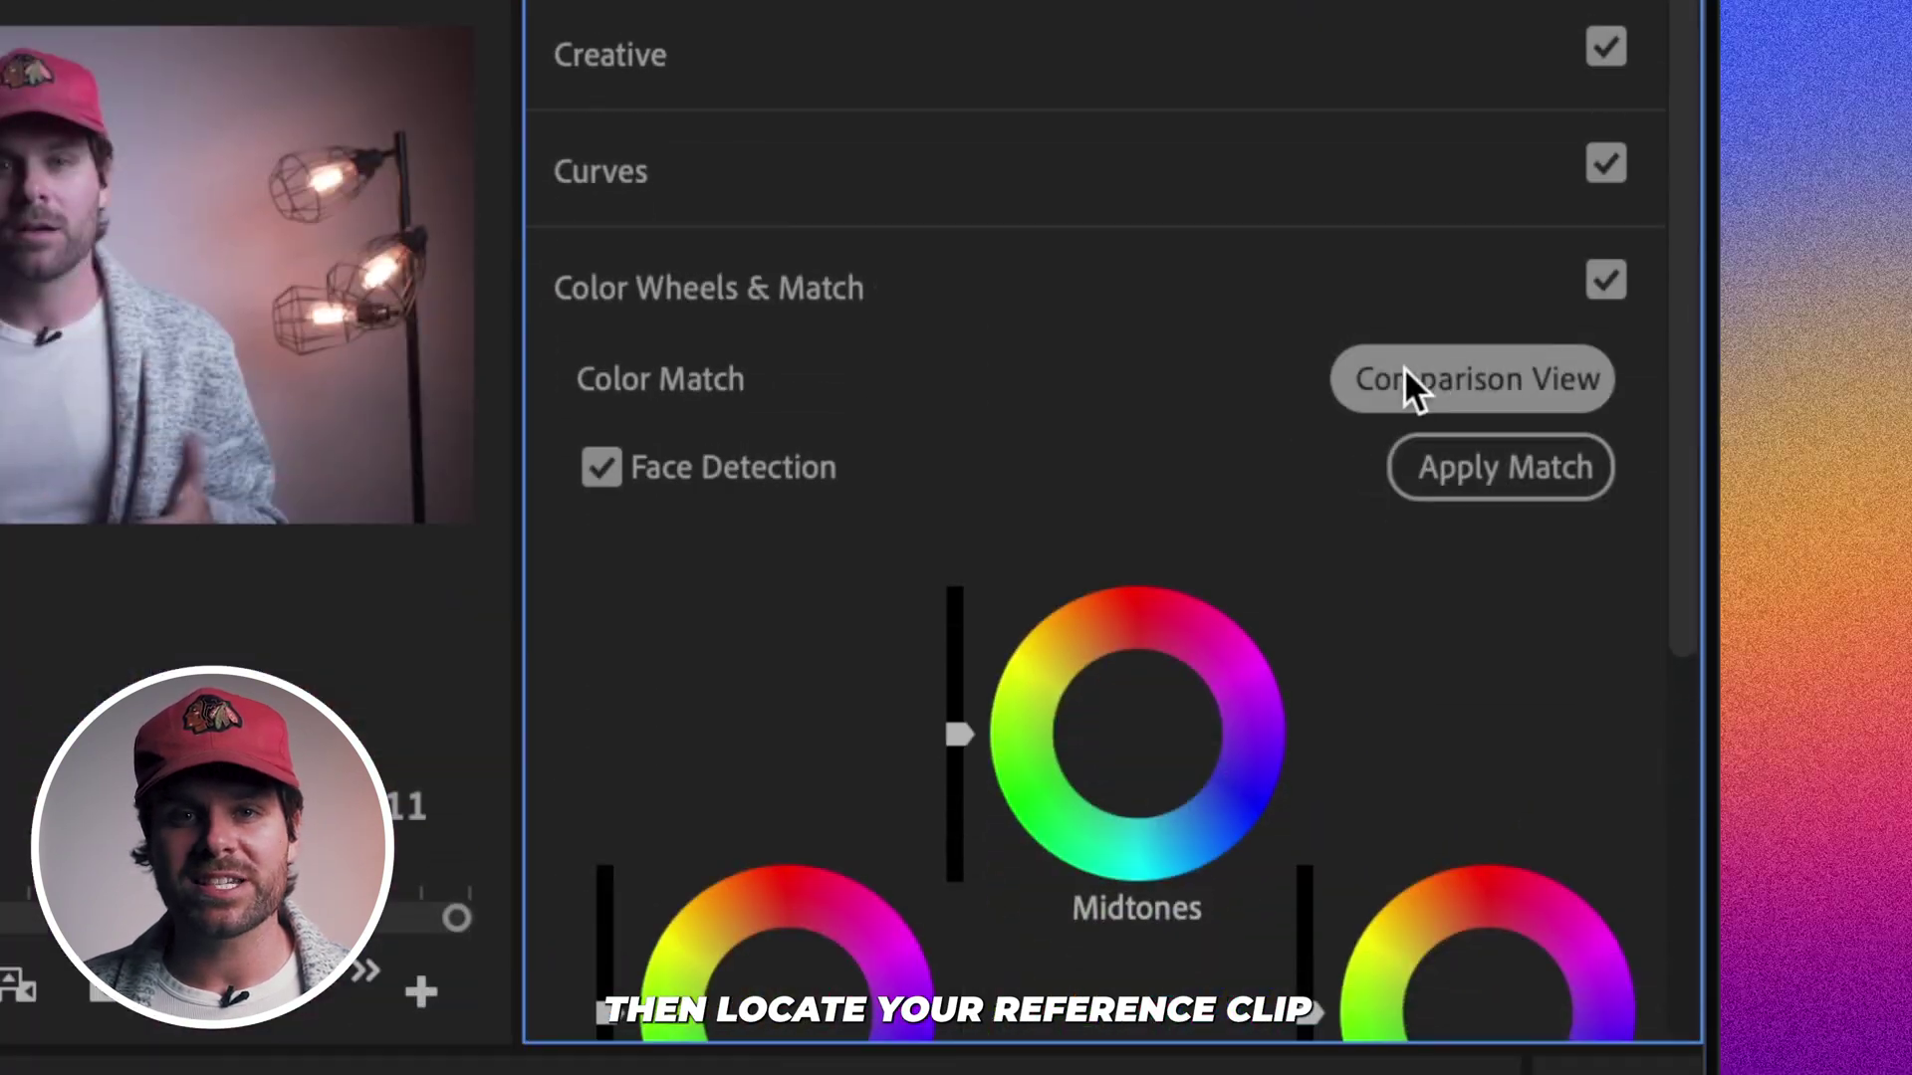
Turn on Comparison View and apply a colour match to the reference frame
click(1395, 761)
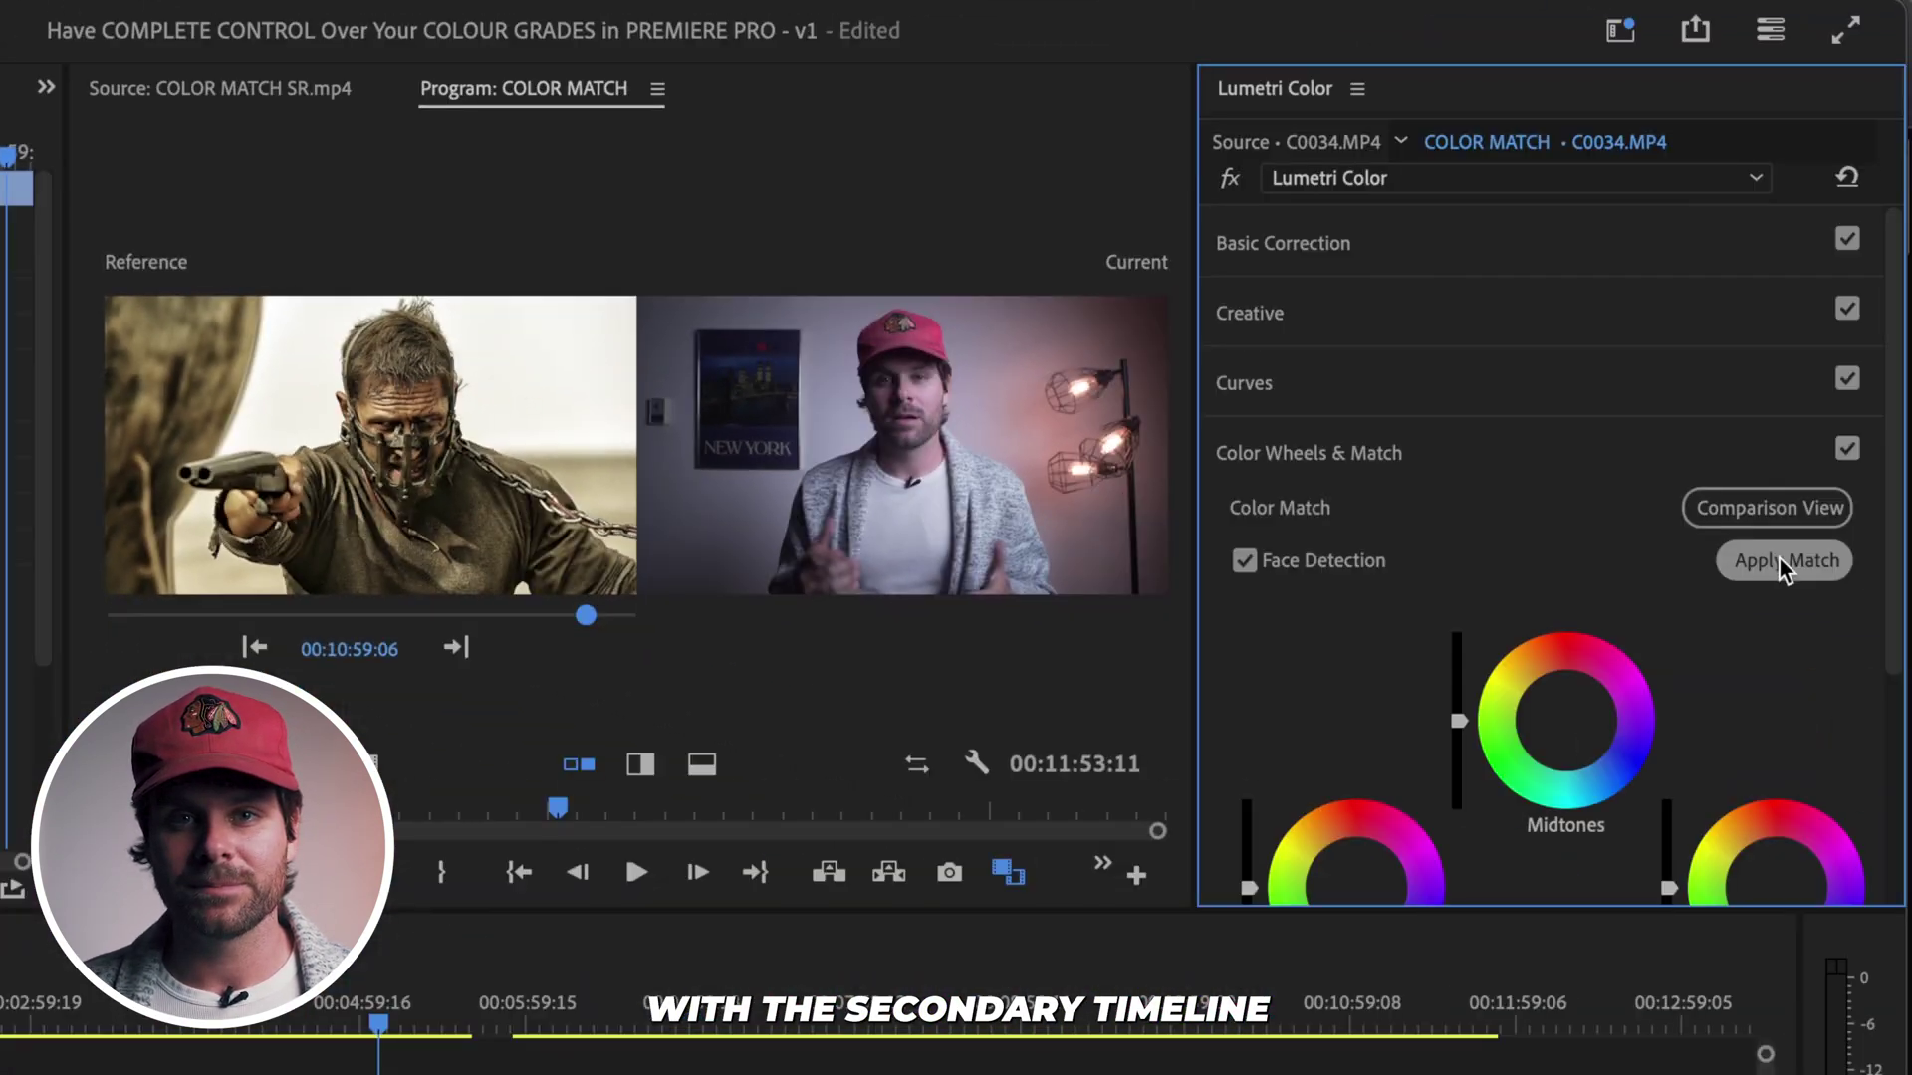
click(1778, 558)
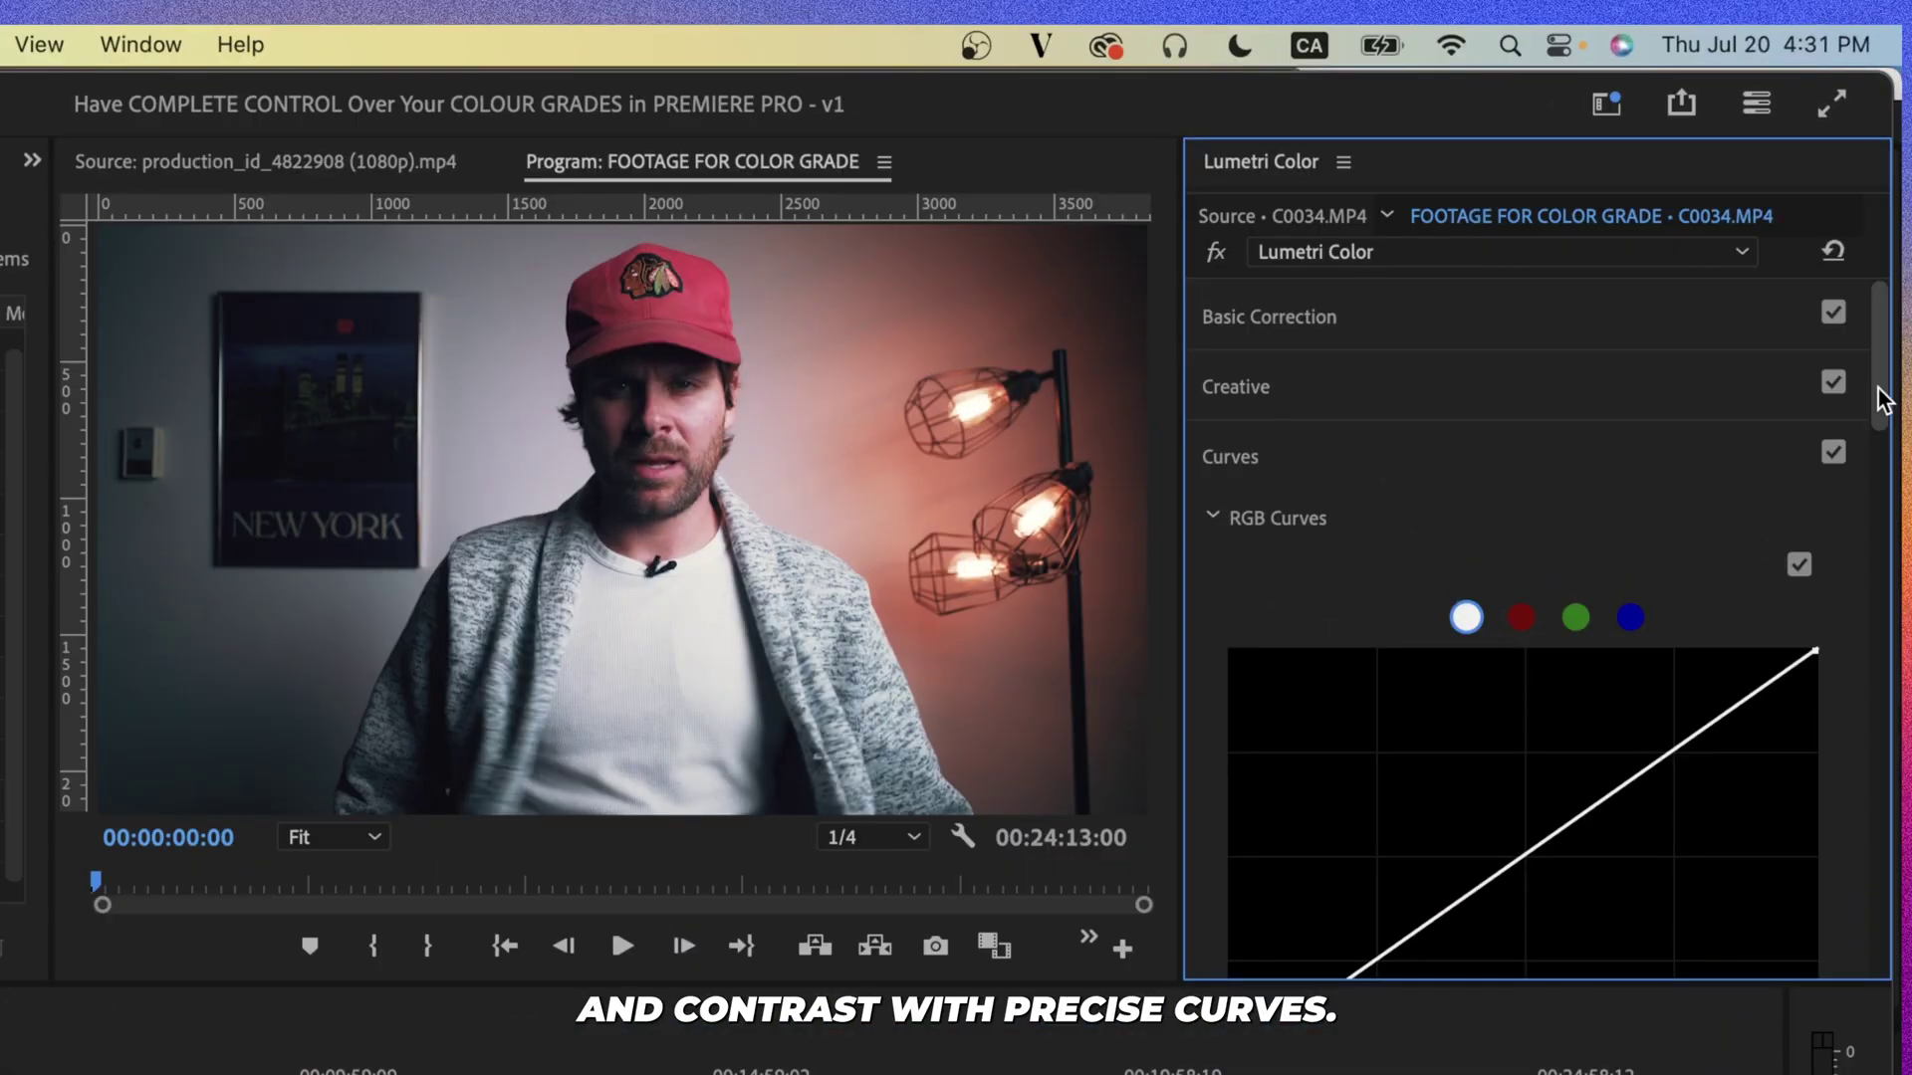
Bend the red RGB curve down through the midtones and raise a sampled peak on Hue vs Sat
scroll(1882, 419, down, 4)
click(1521, 397)
drag(1524, 635, 1558, 695)
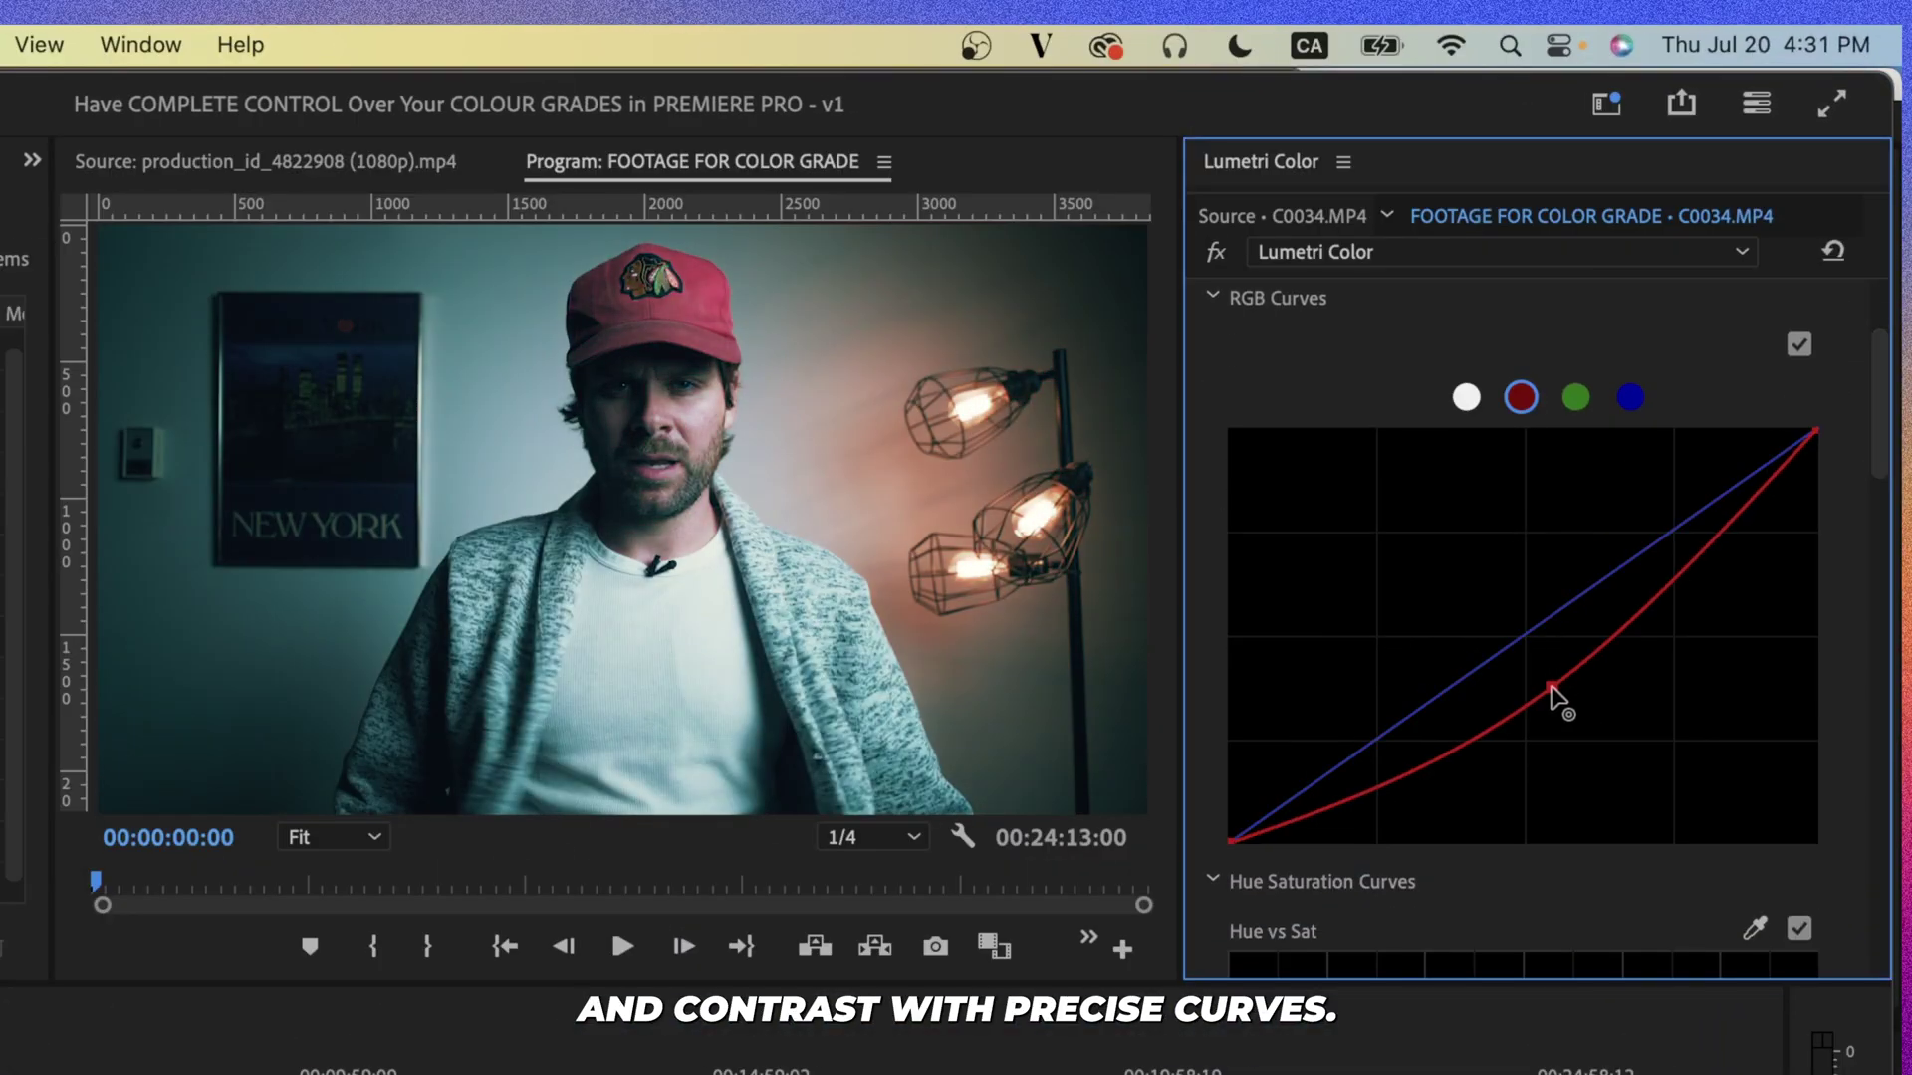
scroll(1878, 439, down, 5)
click(1755, 540)
click(1514, 734)
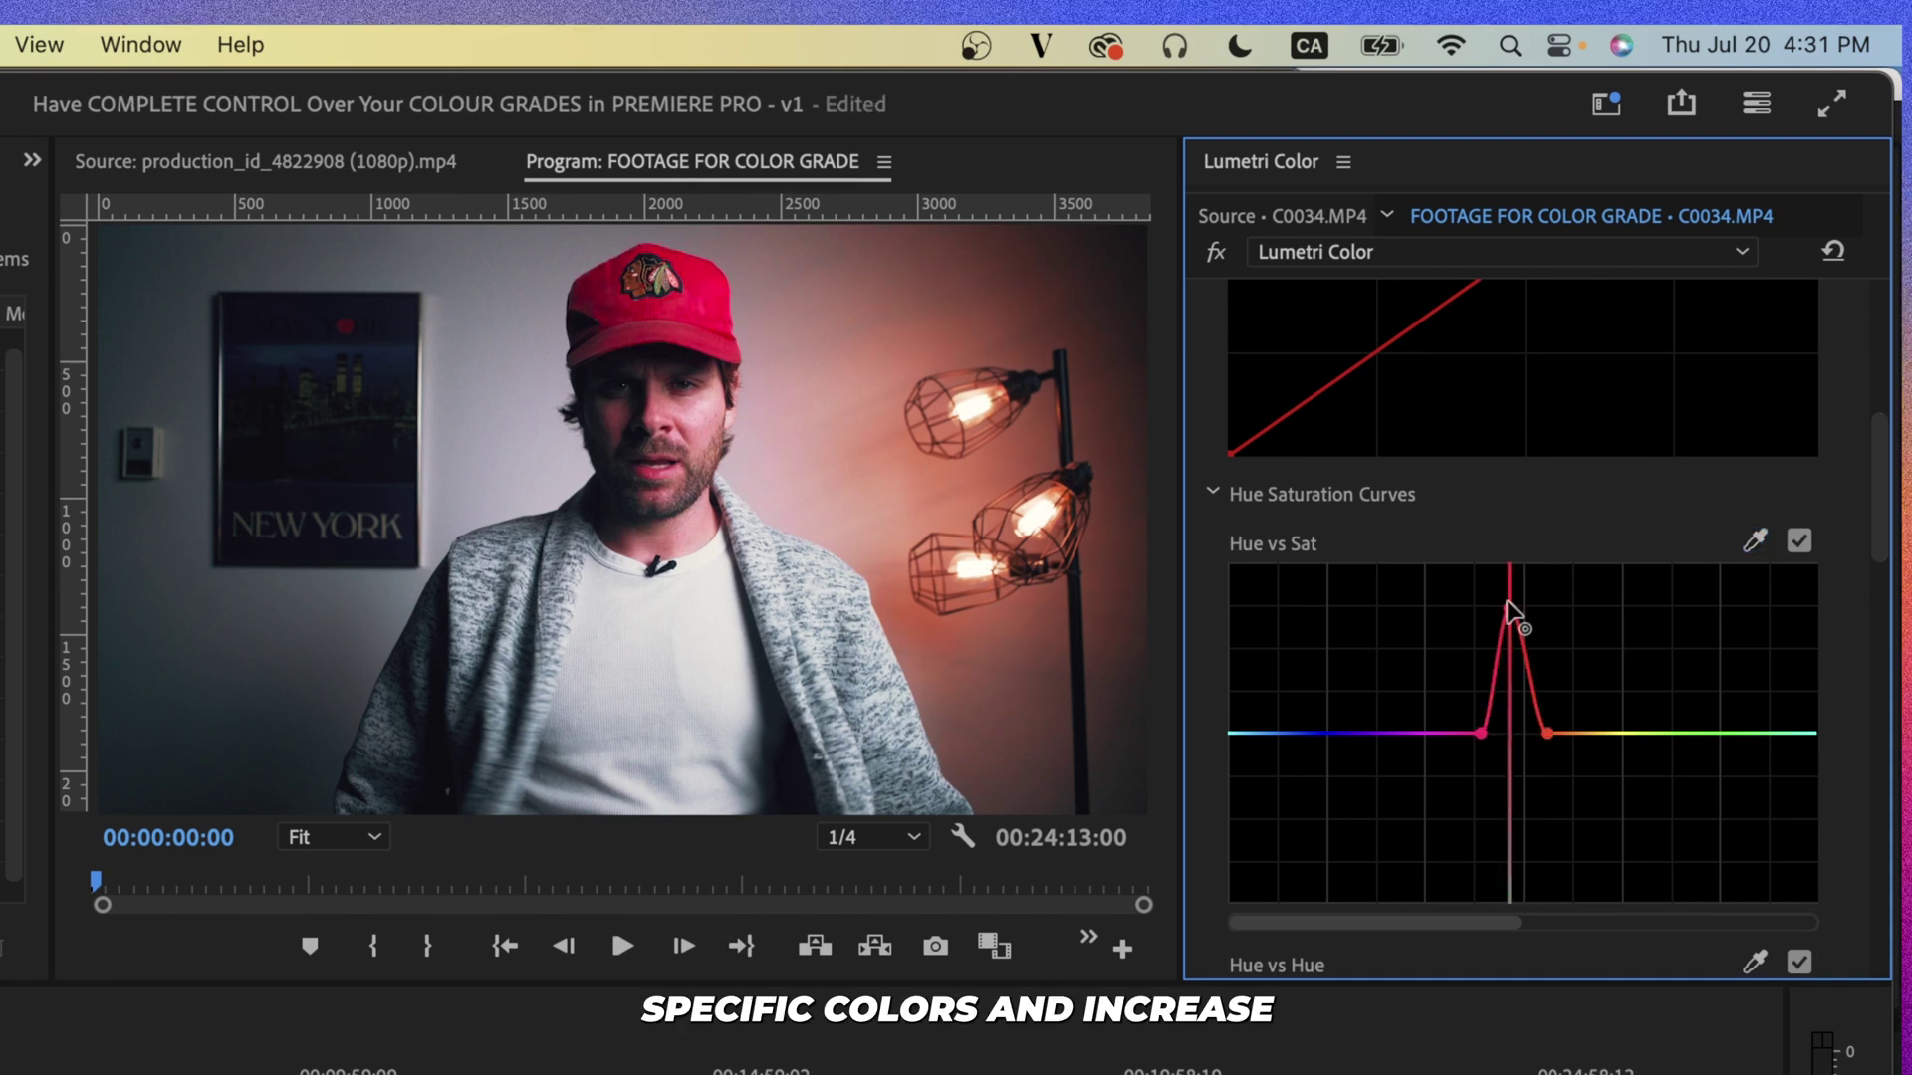
click(1755, 541)
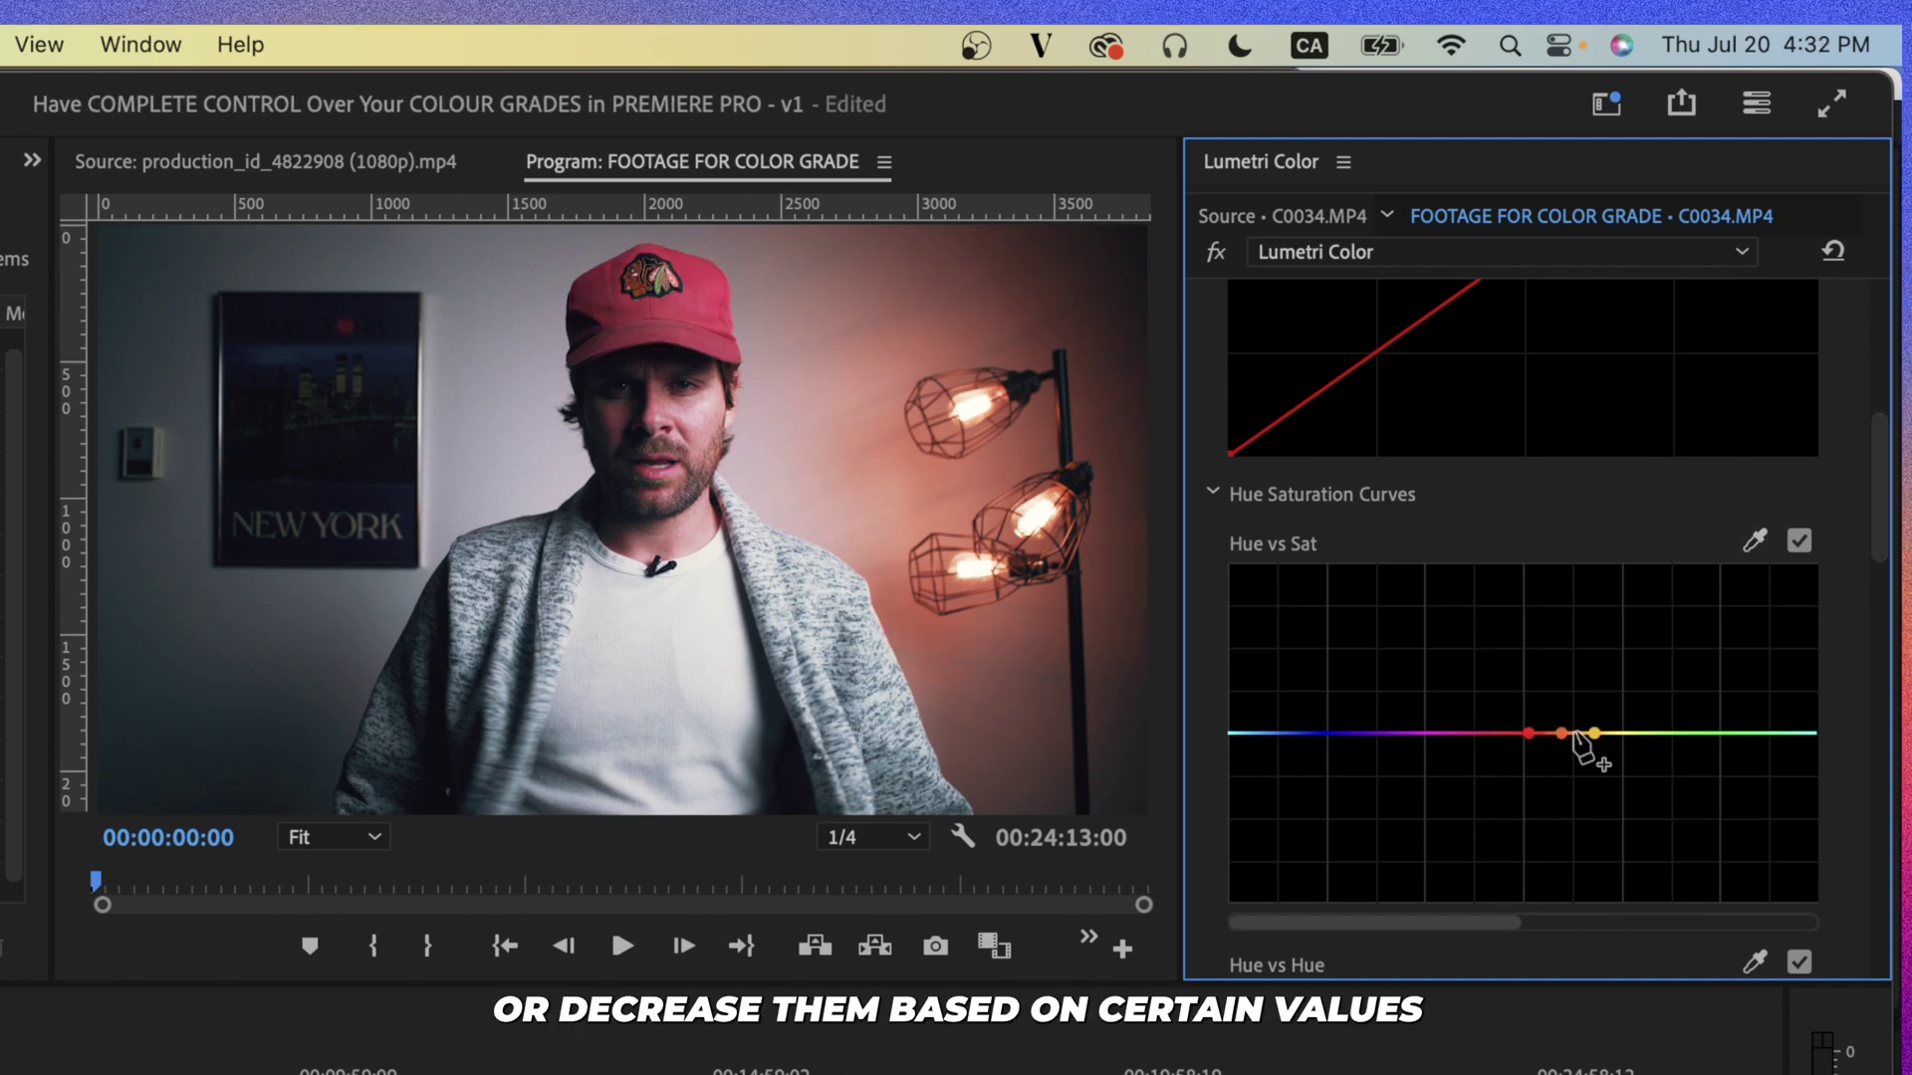
Add sampled points on Hue vs Hue and brighten the sampled hue on Hue vs Luma
scroll(1878, 527, down, 5)
click(1755, 495)
click(1491, 686)
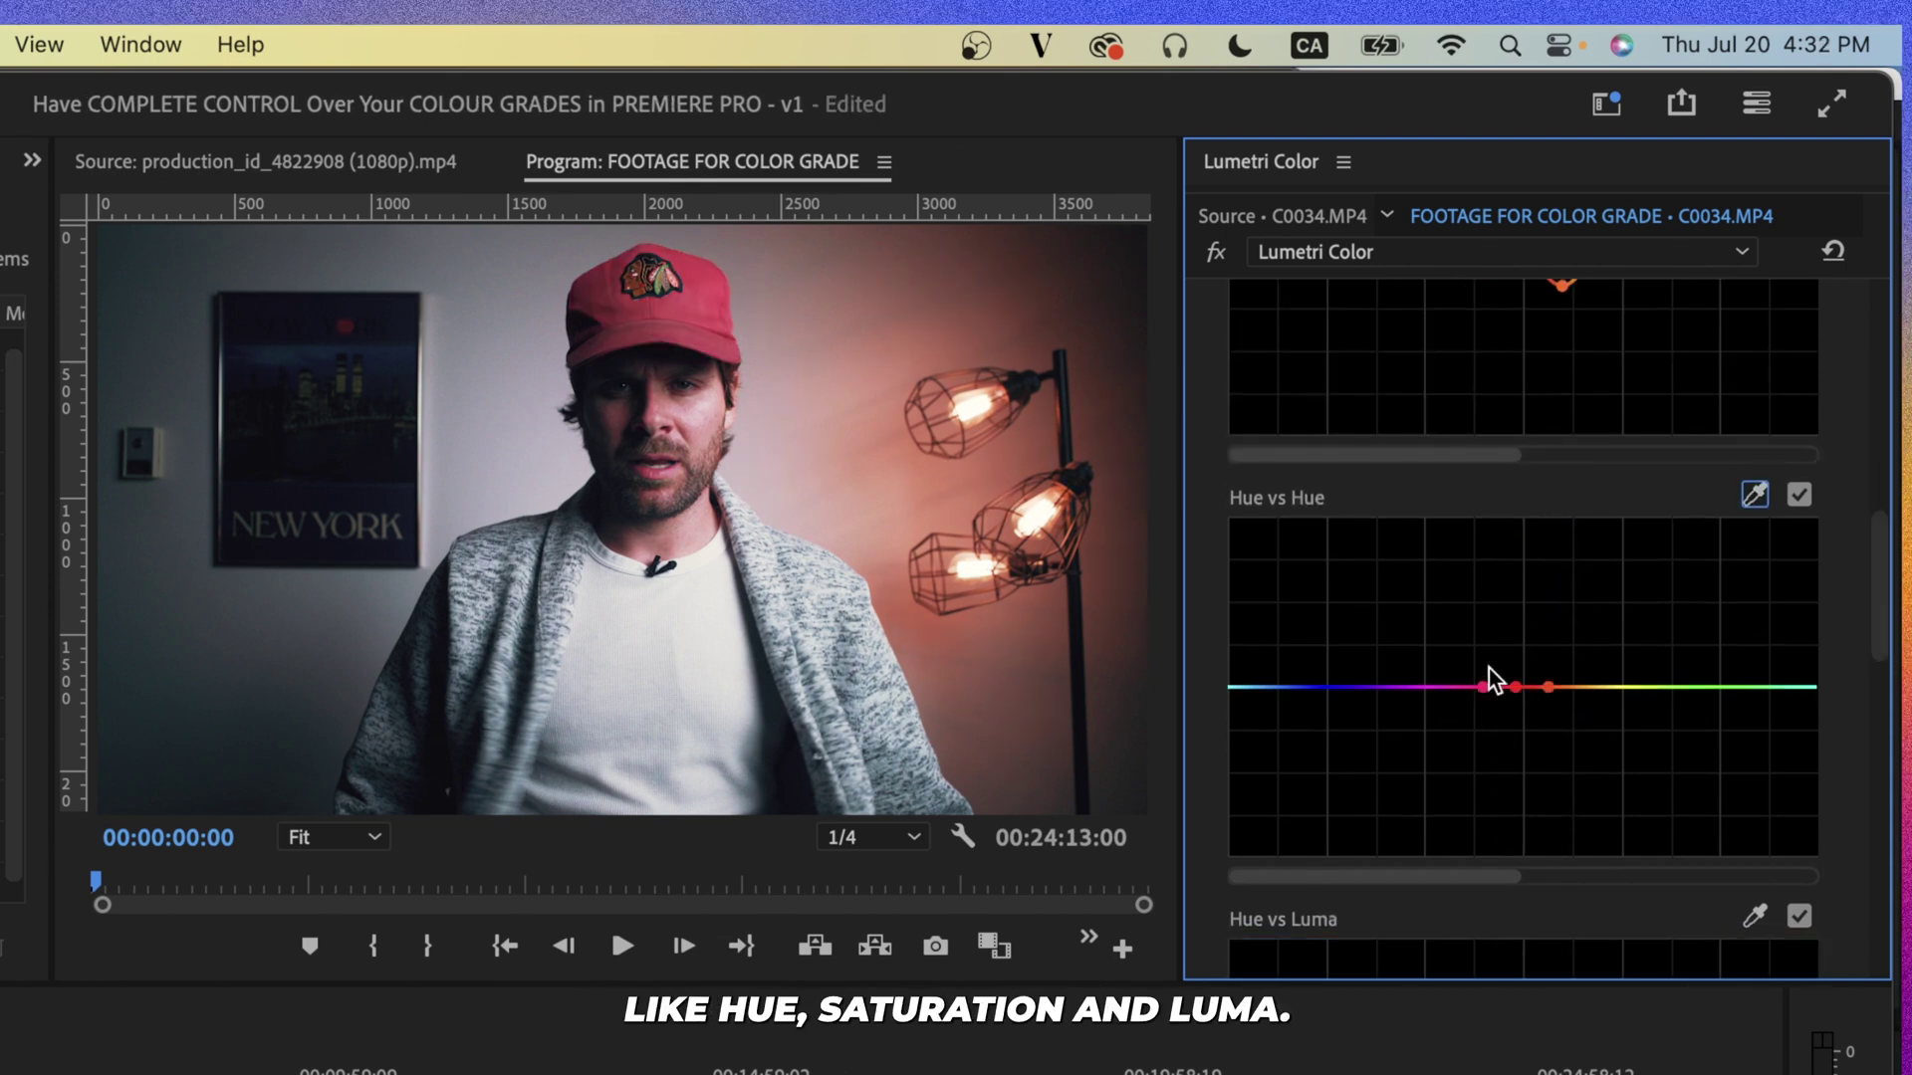
scroll(1561, 683, down, 5)
click(1754, 522)
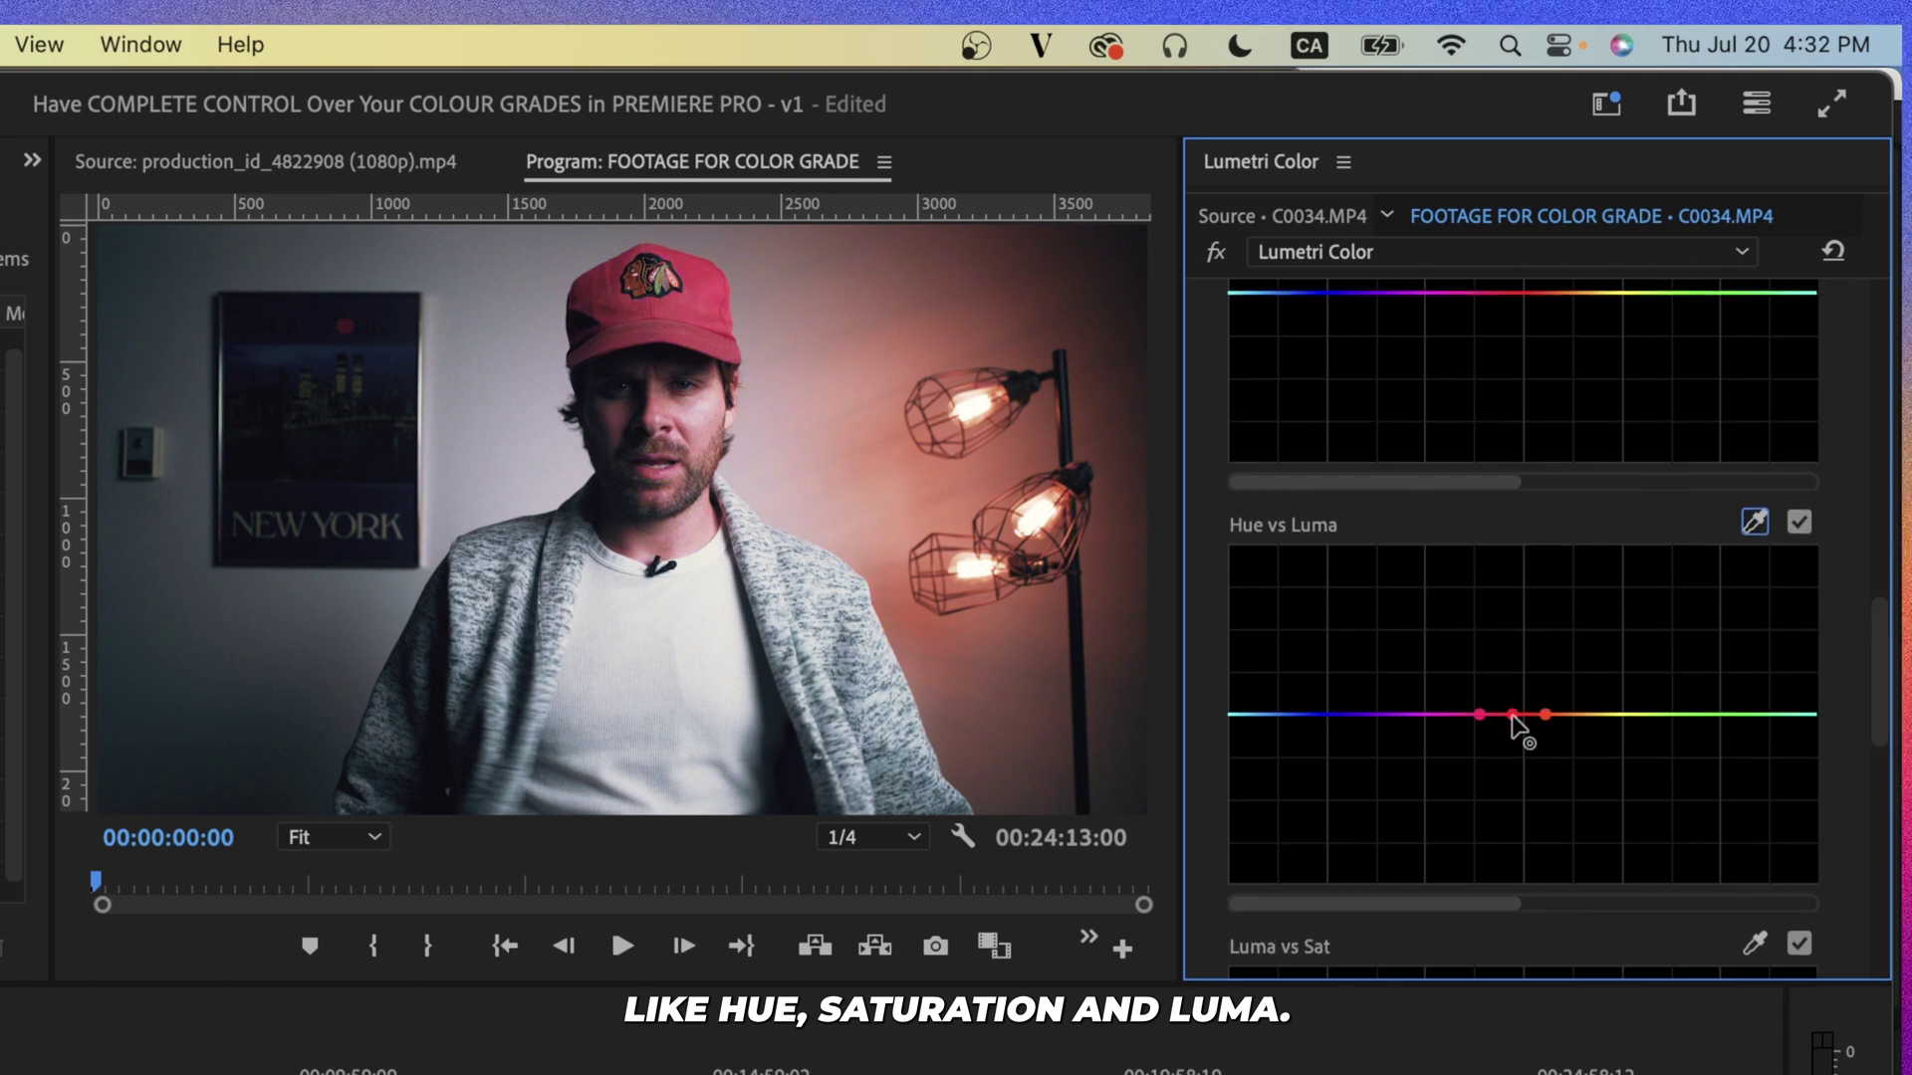
drag(1513, 715, 1506, 642)
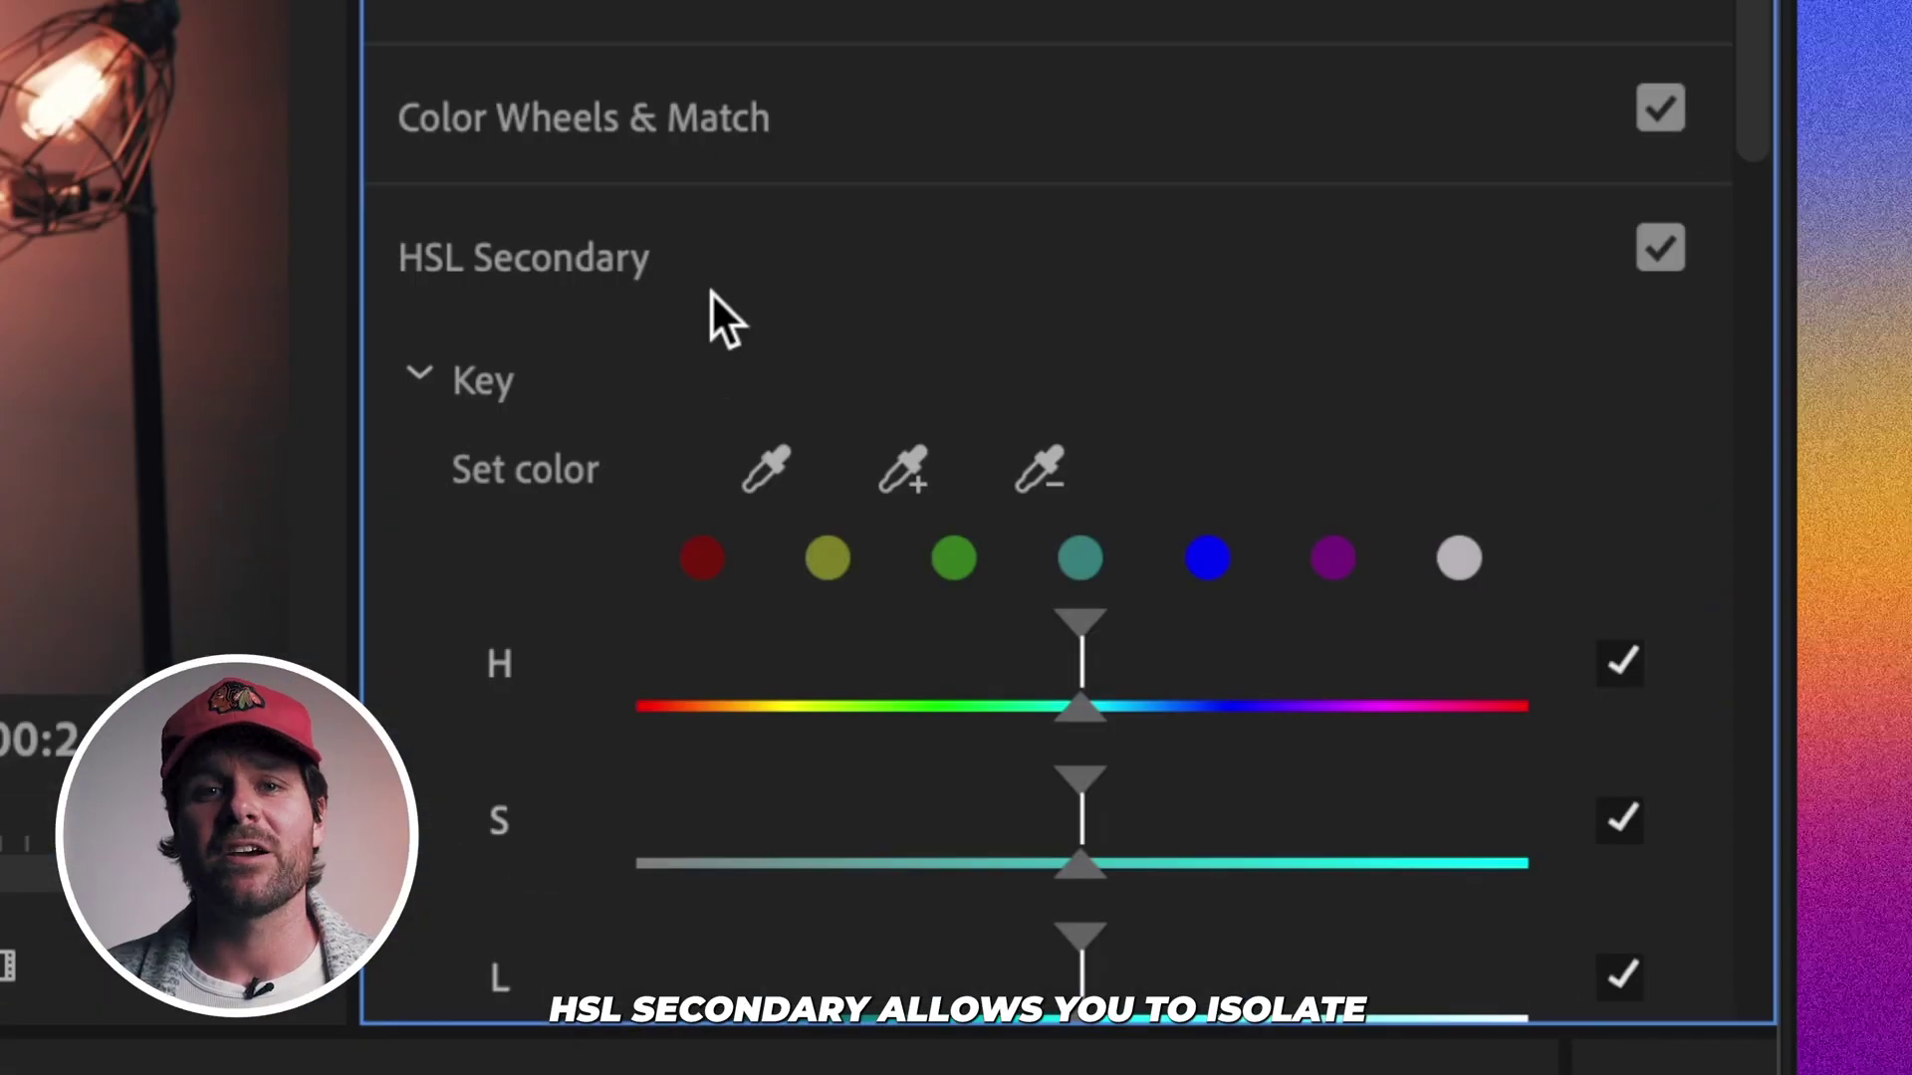
Key the red tones in HSL Secondary, lowering their saturation to 68 and raising contrast to 50
click(701, 558)
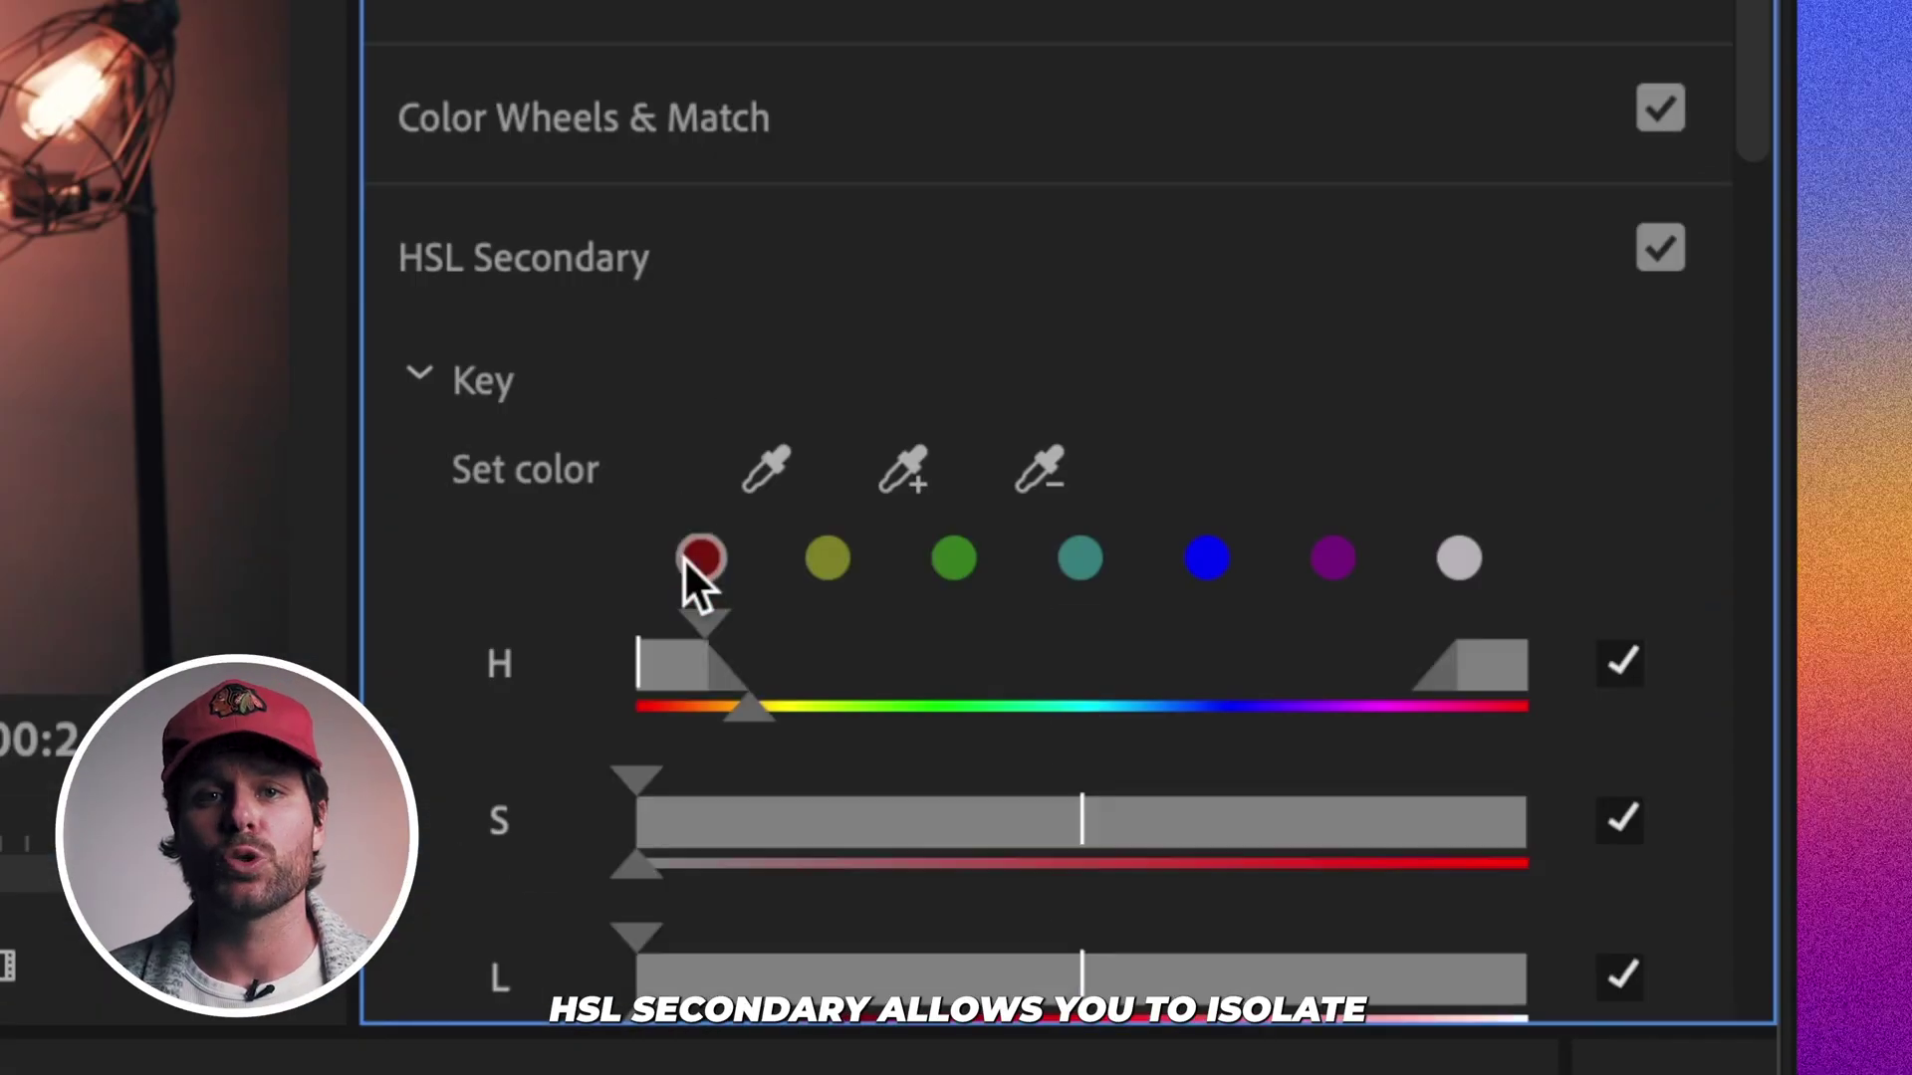
drag(1753, 124, 1591, 953)
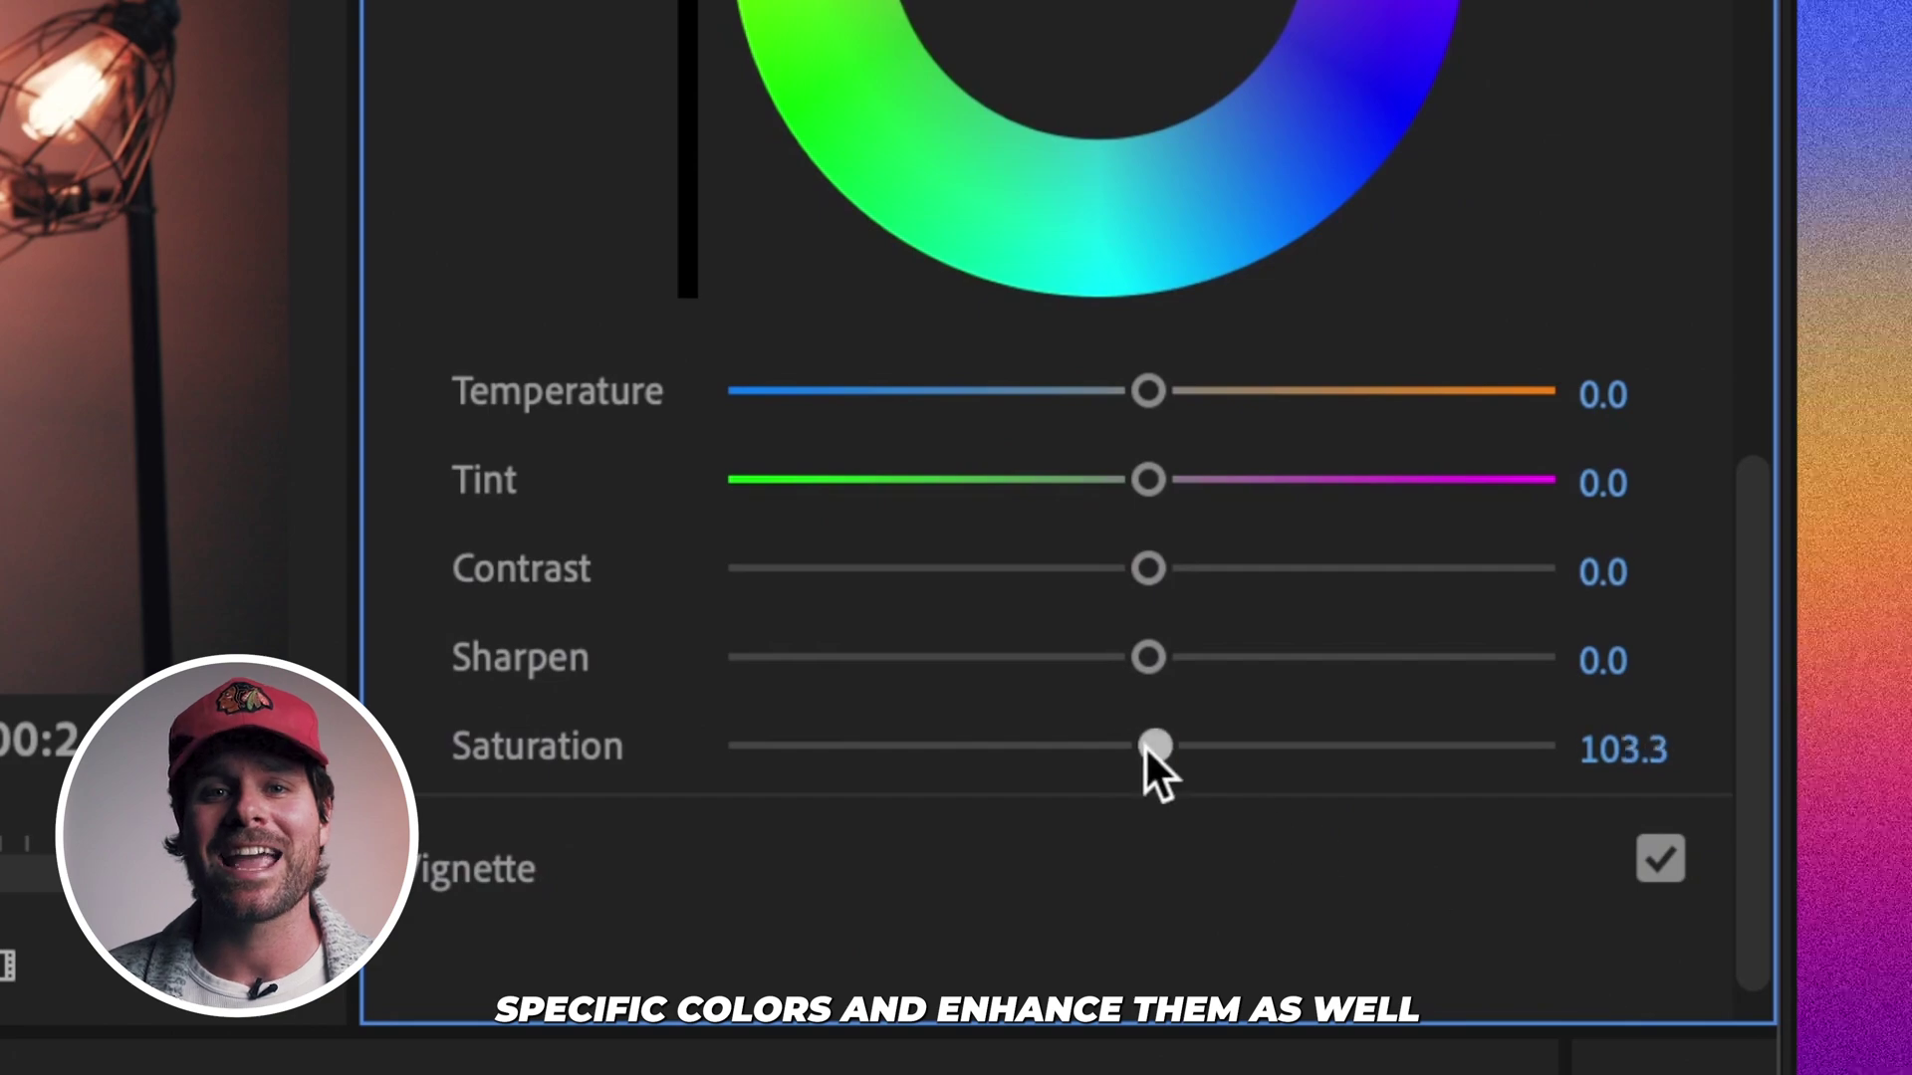
drag(1155, 746, 1010, 745)
drag(1148, 568, 1352, 568)
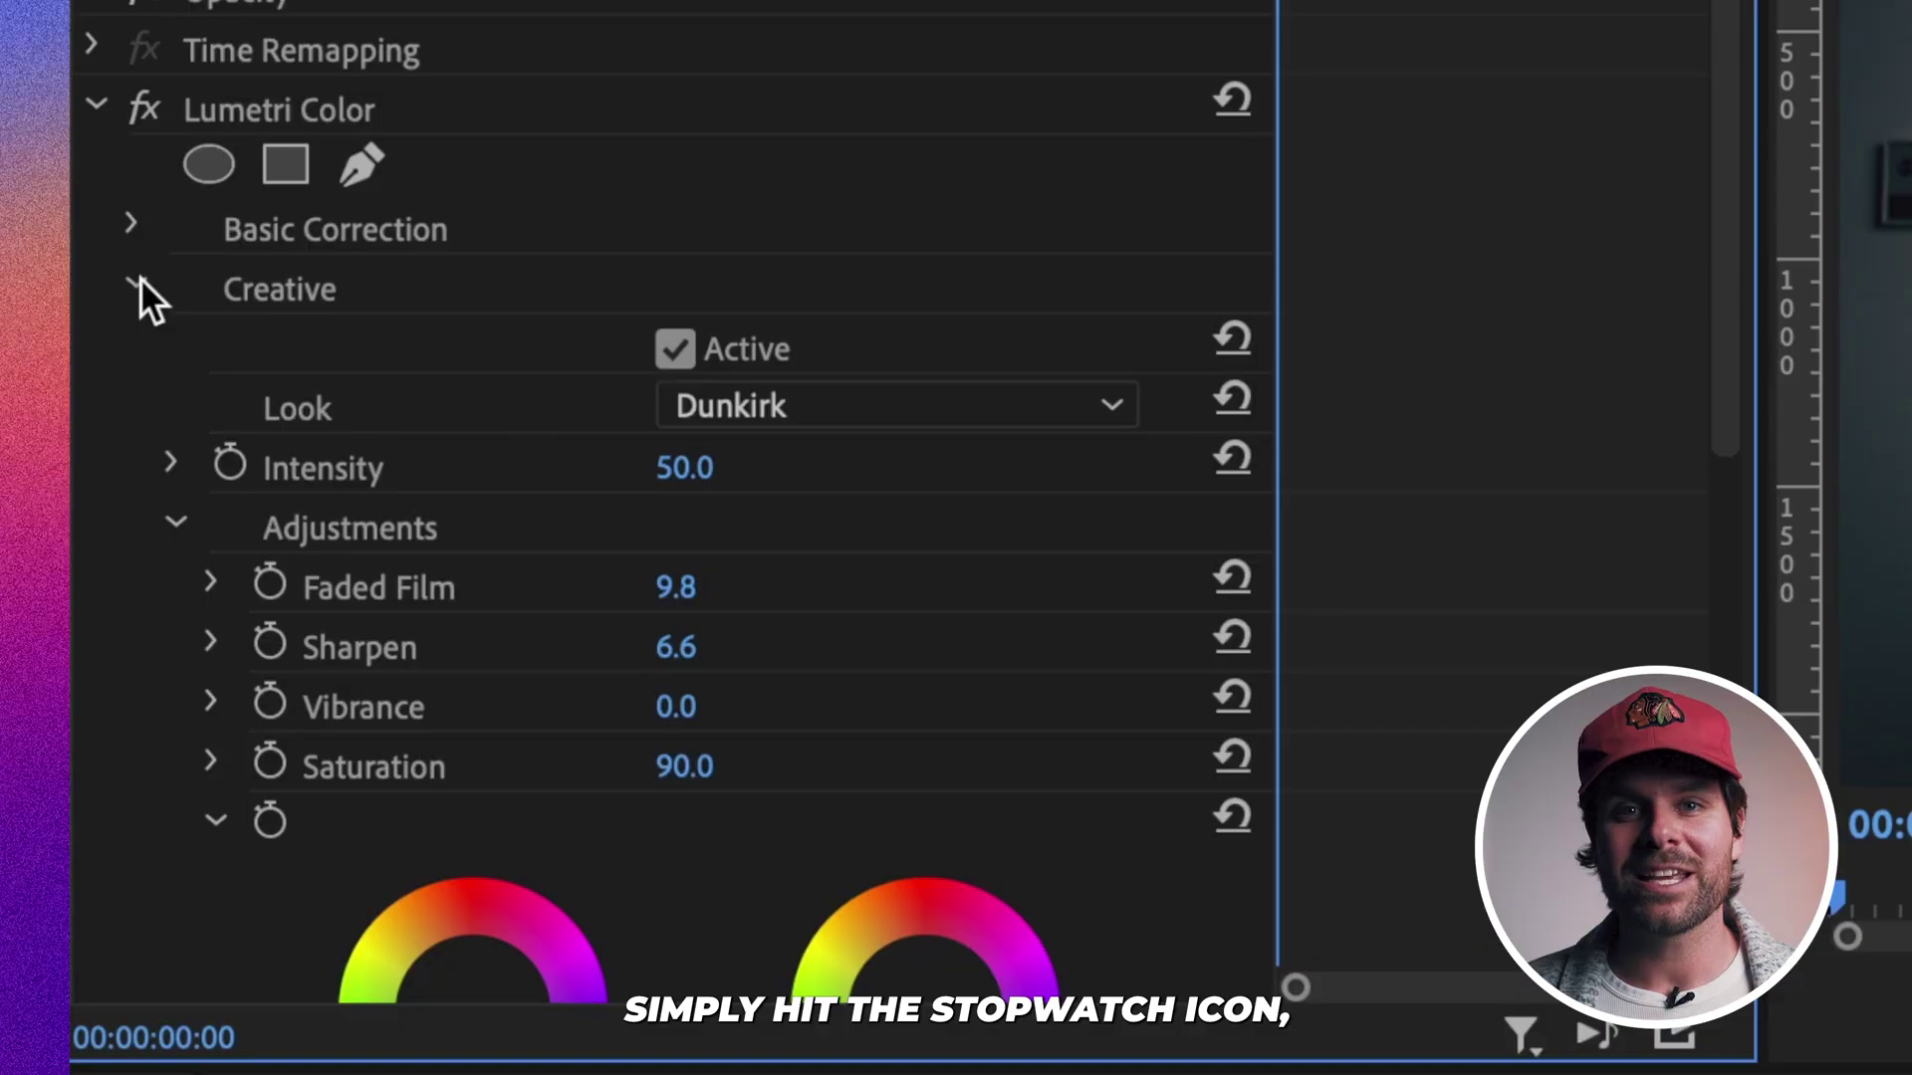
Keyframe Creative Saturation from 90 down to 0 at 00:00:01:01 and play back the change
click(270, 762)
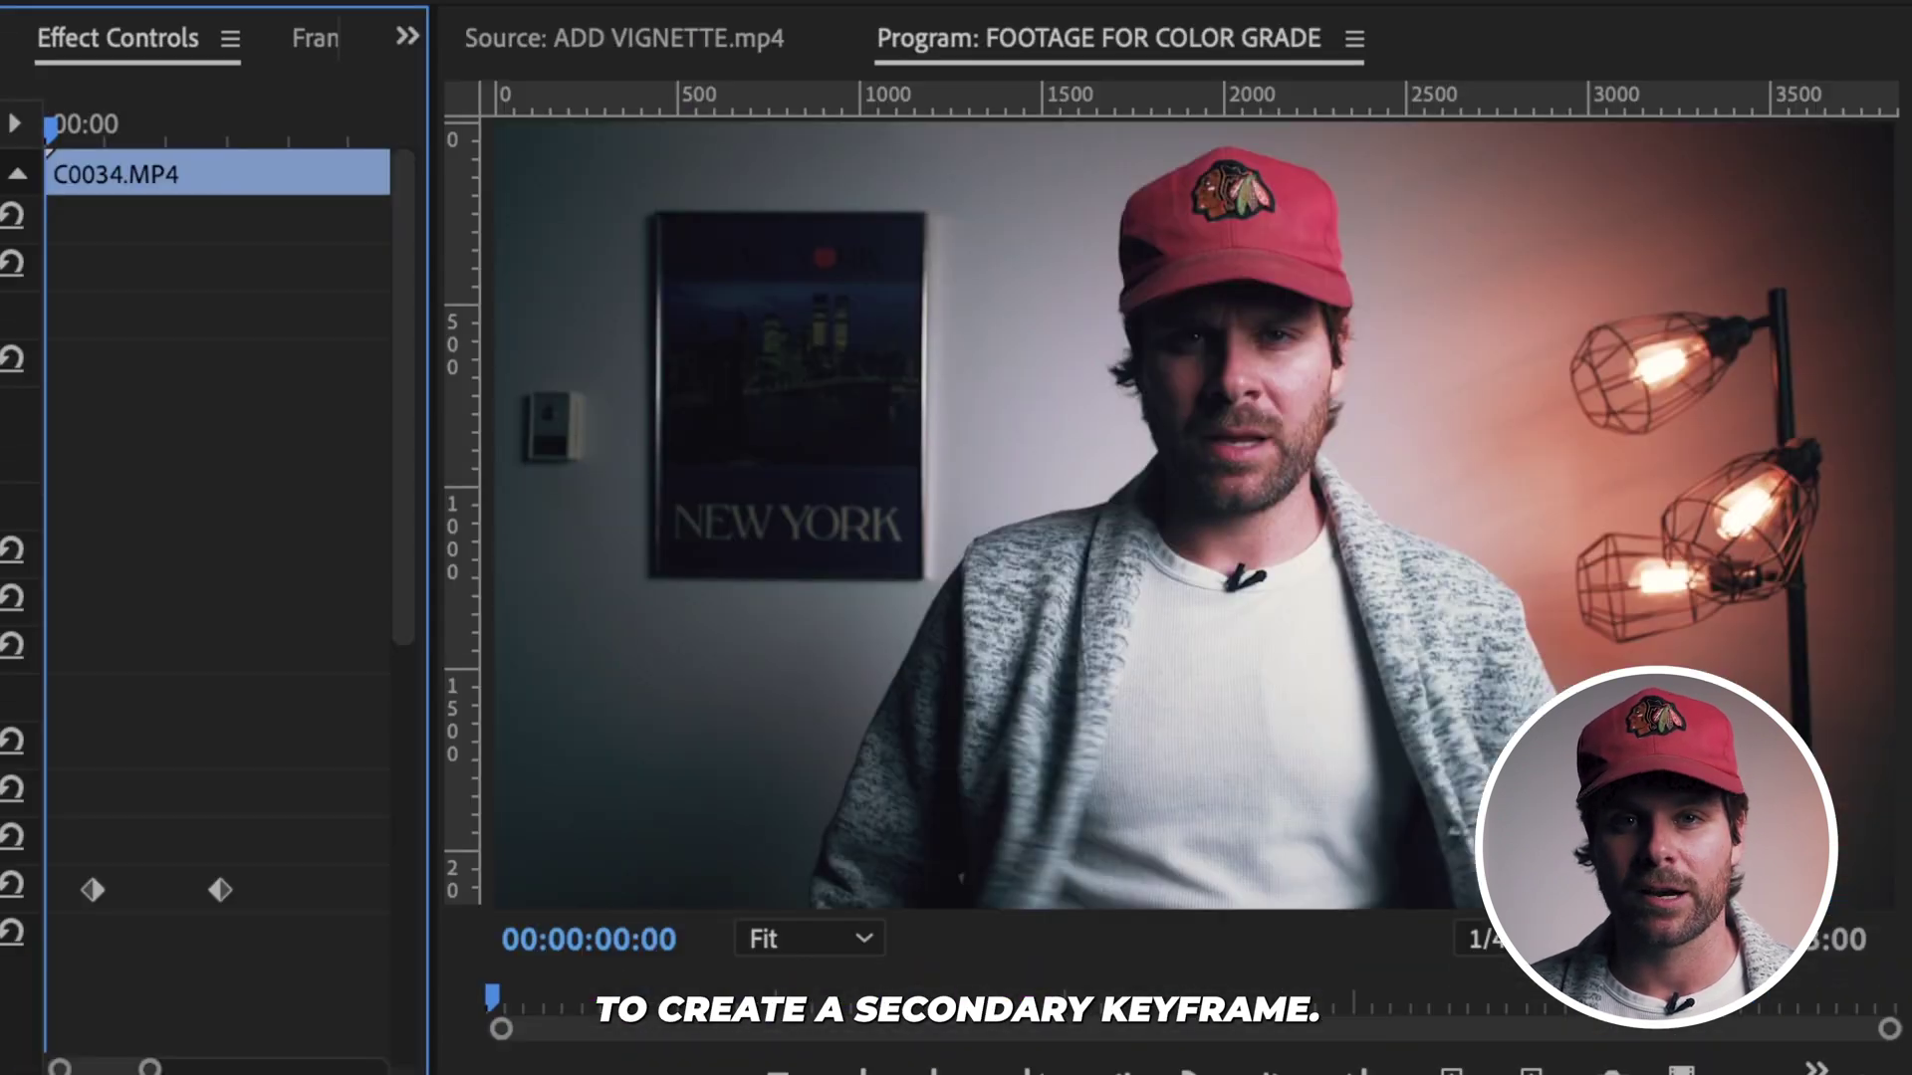
key(space)
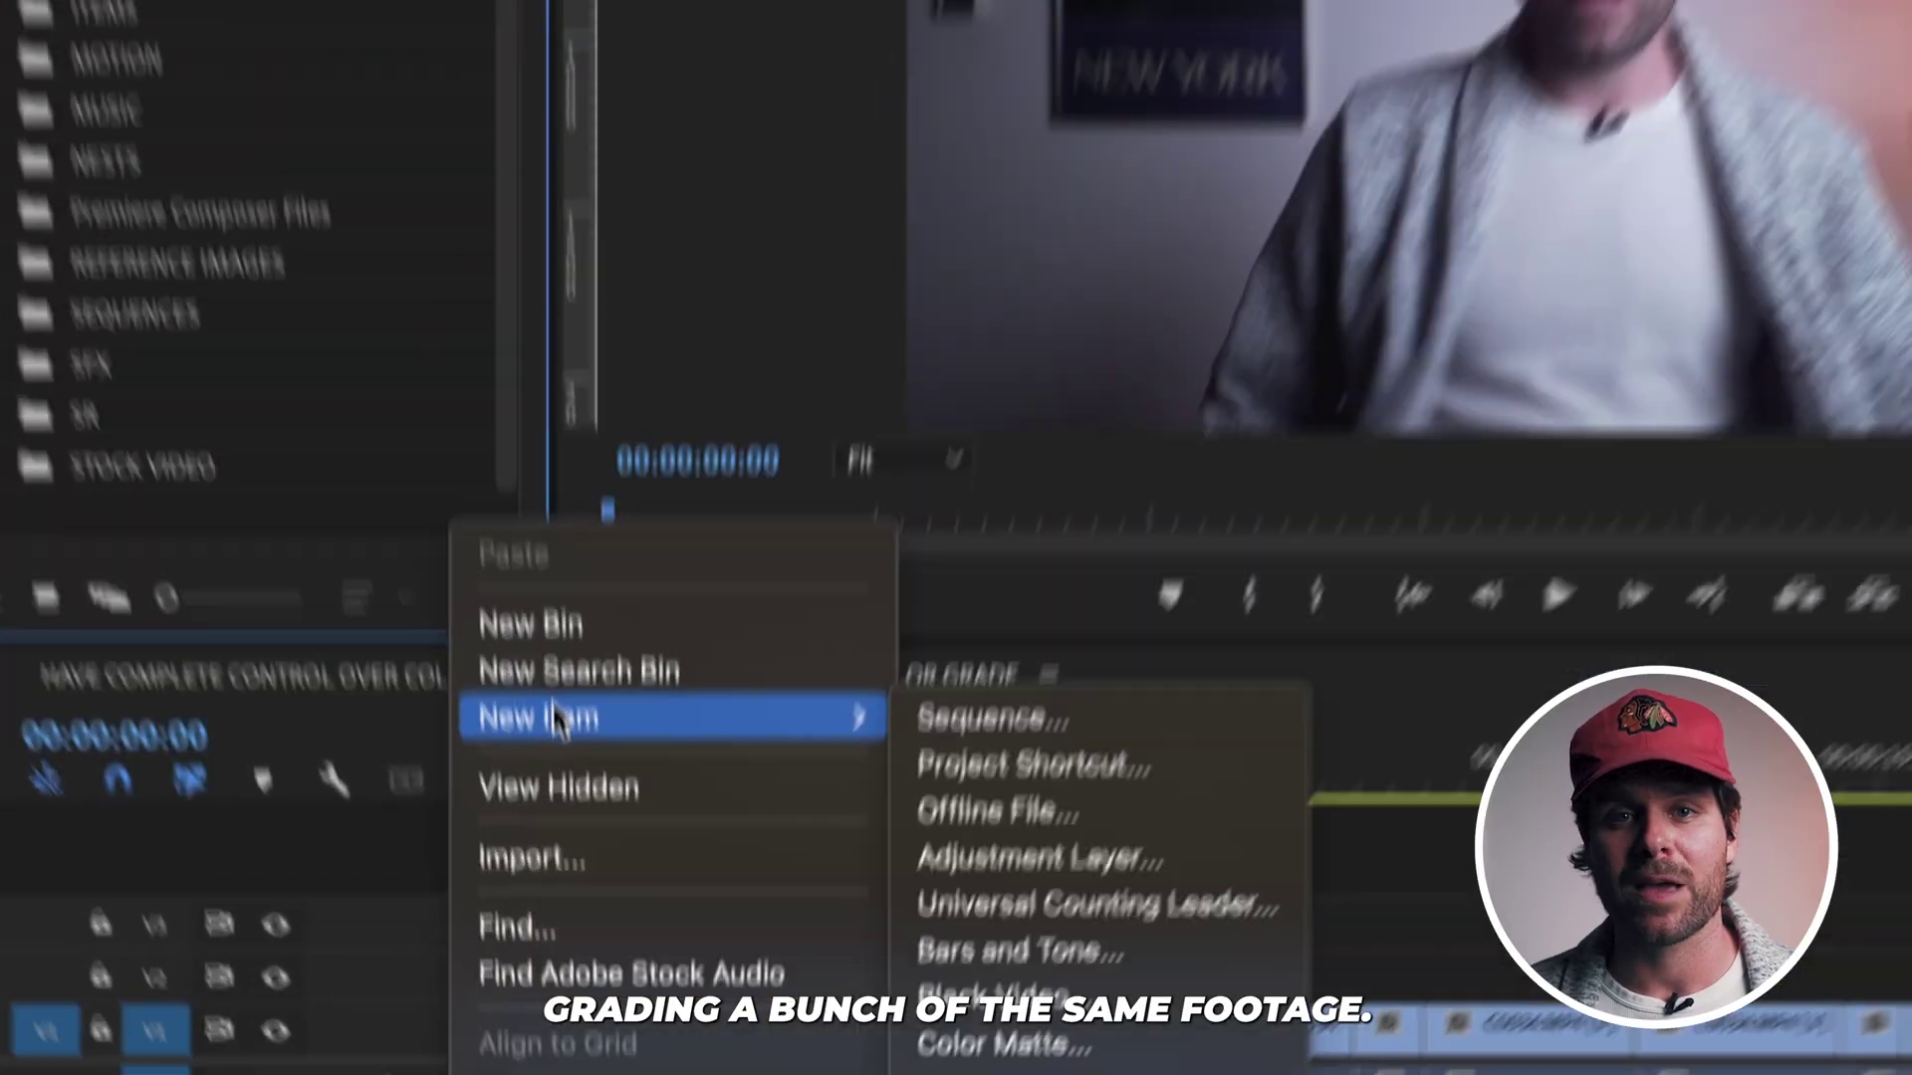
Place a new adjustment layer on V3, extend it to 00:00:29:02, and apply the grade preset
click(932, 1031)
click(1649, 813)
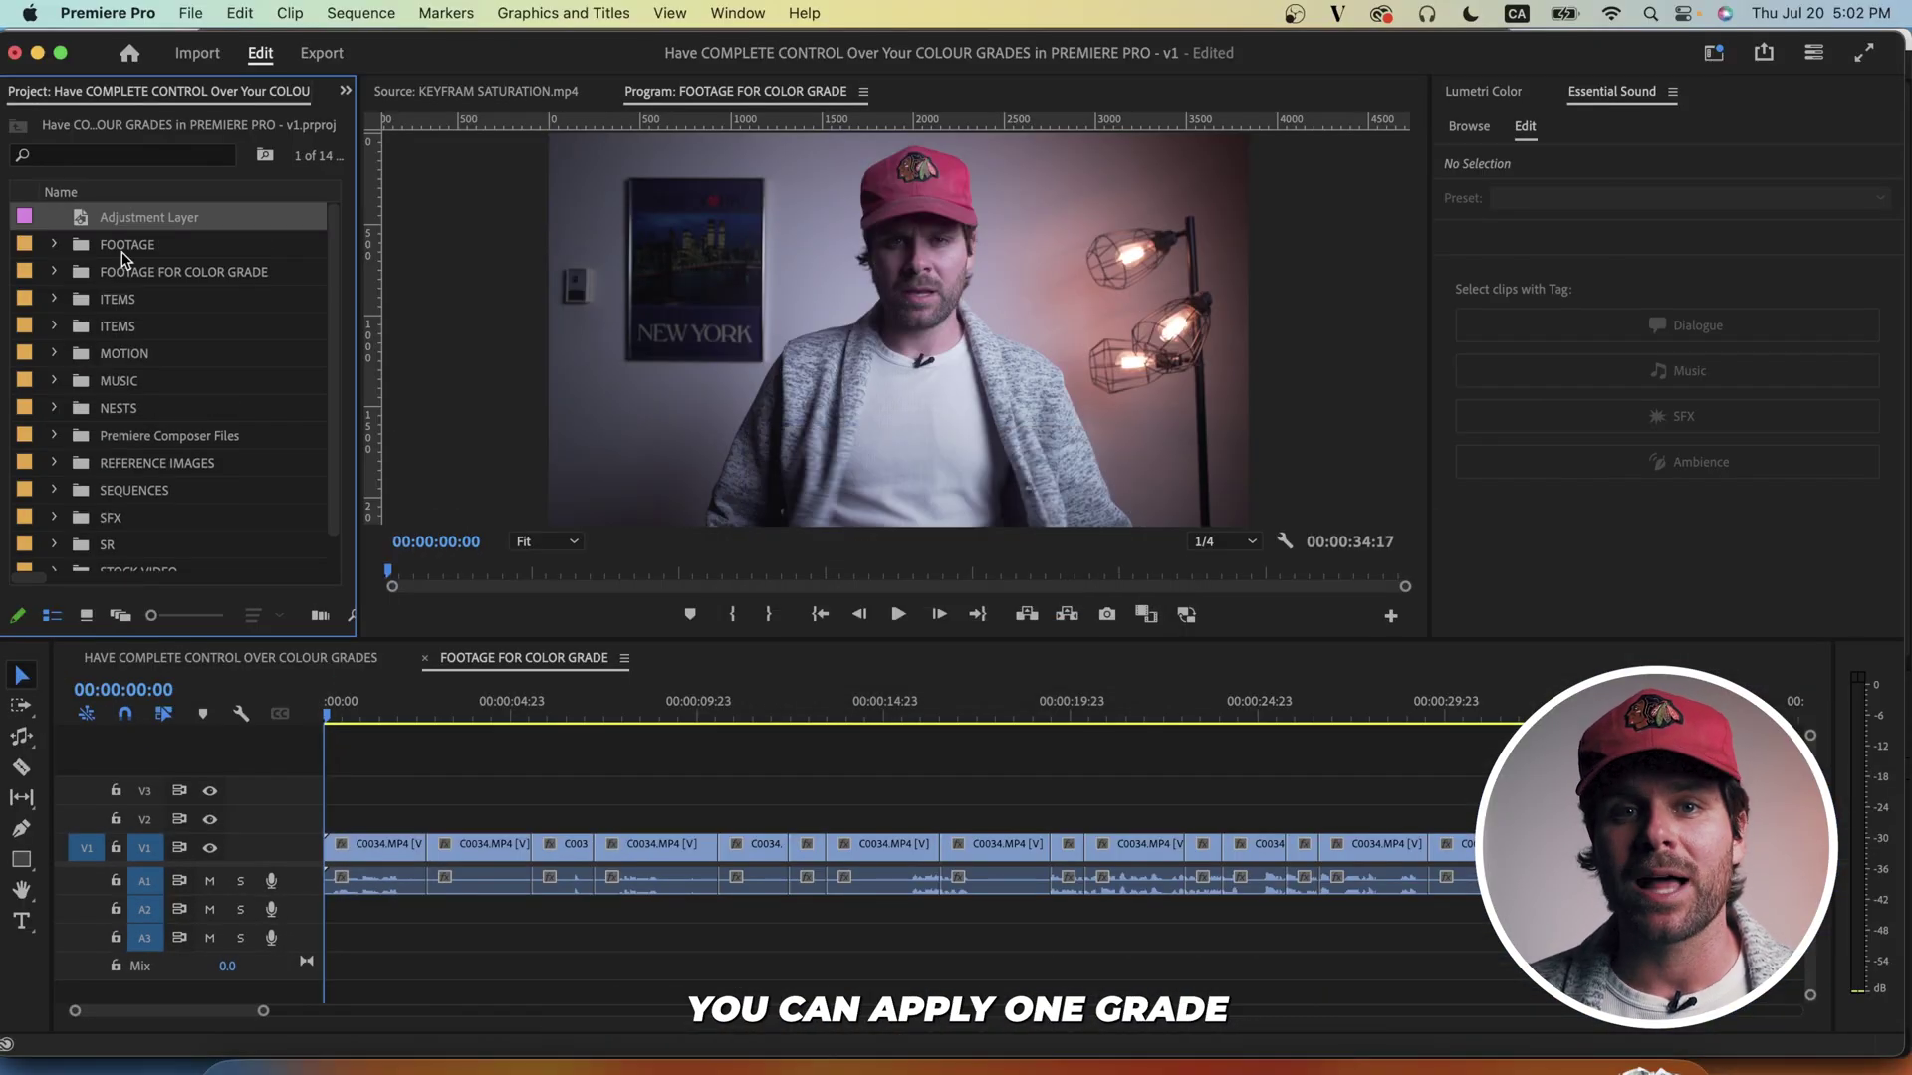
drag(186, 585, 503, 794)
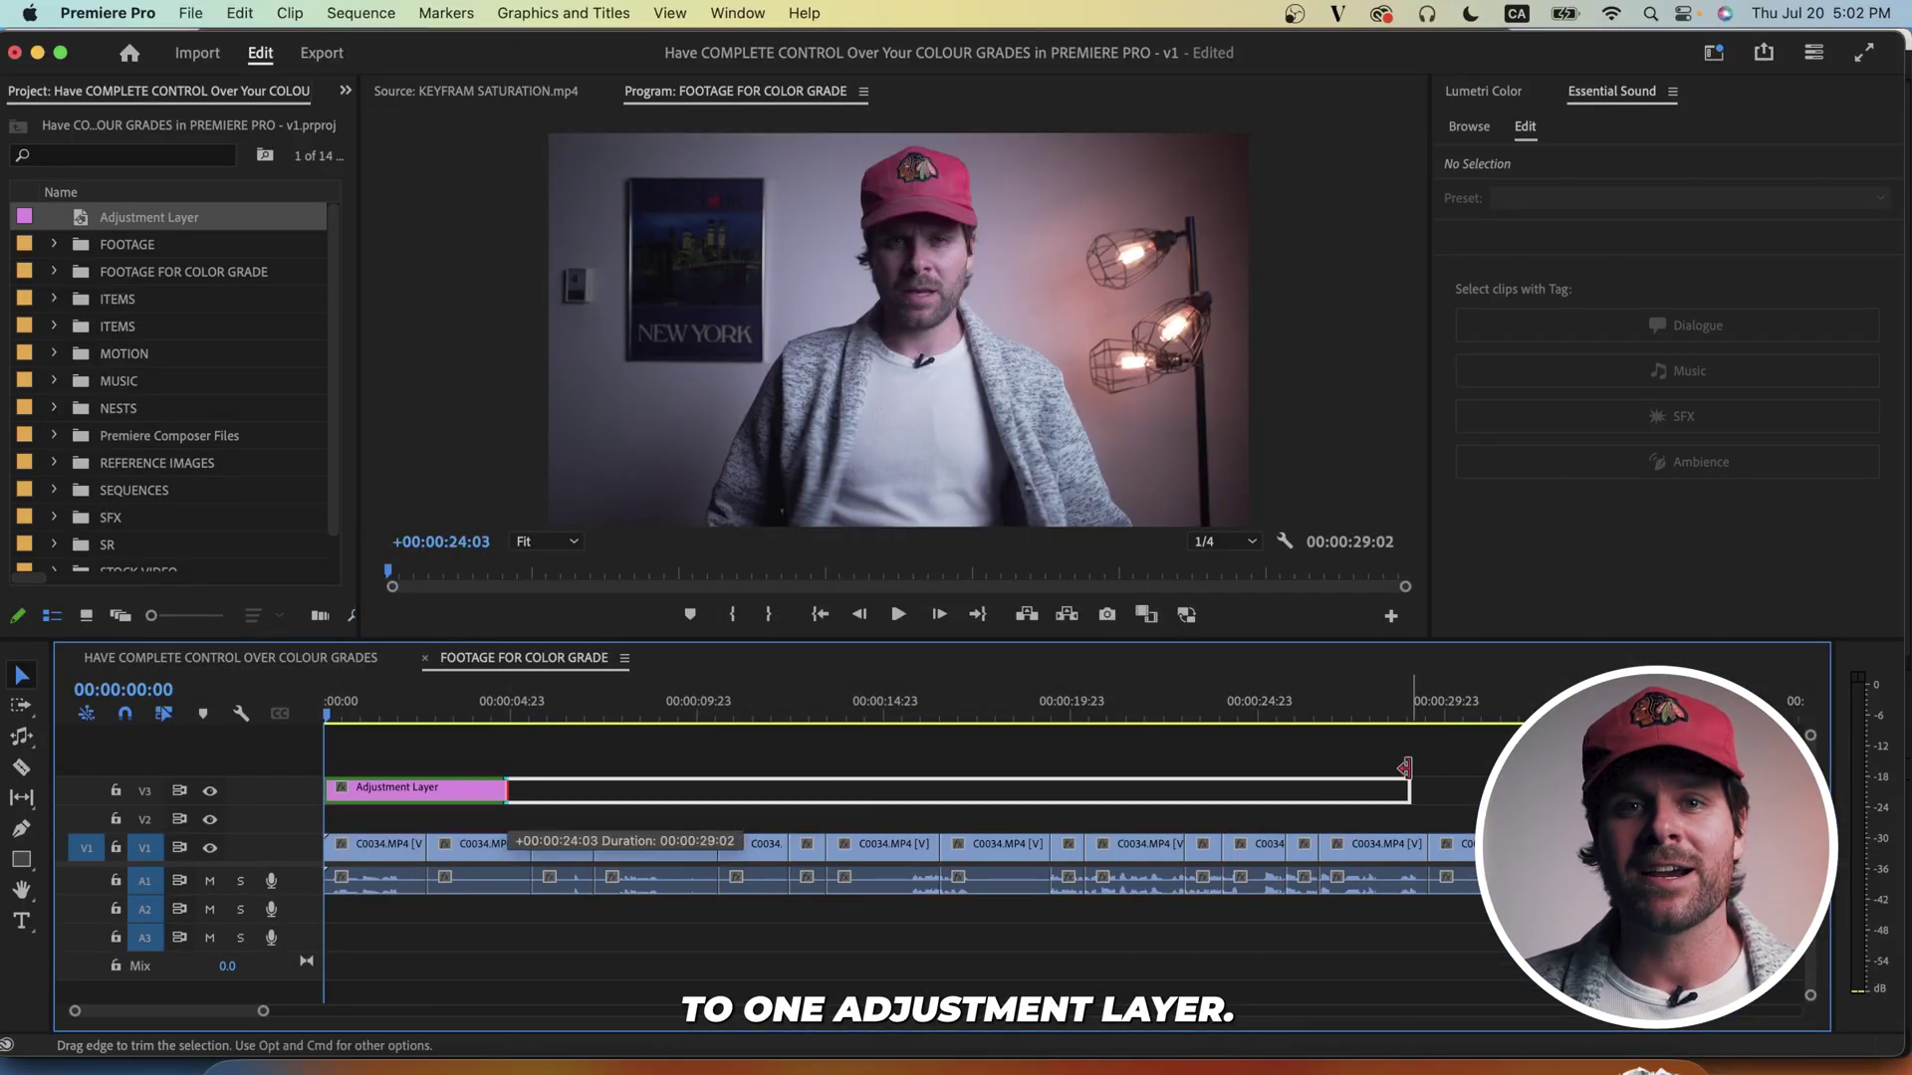
drag(1404, 768, 1408, 768)
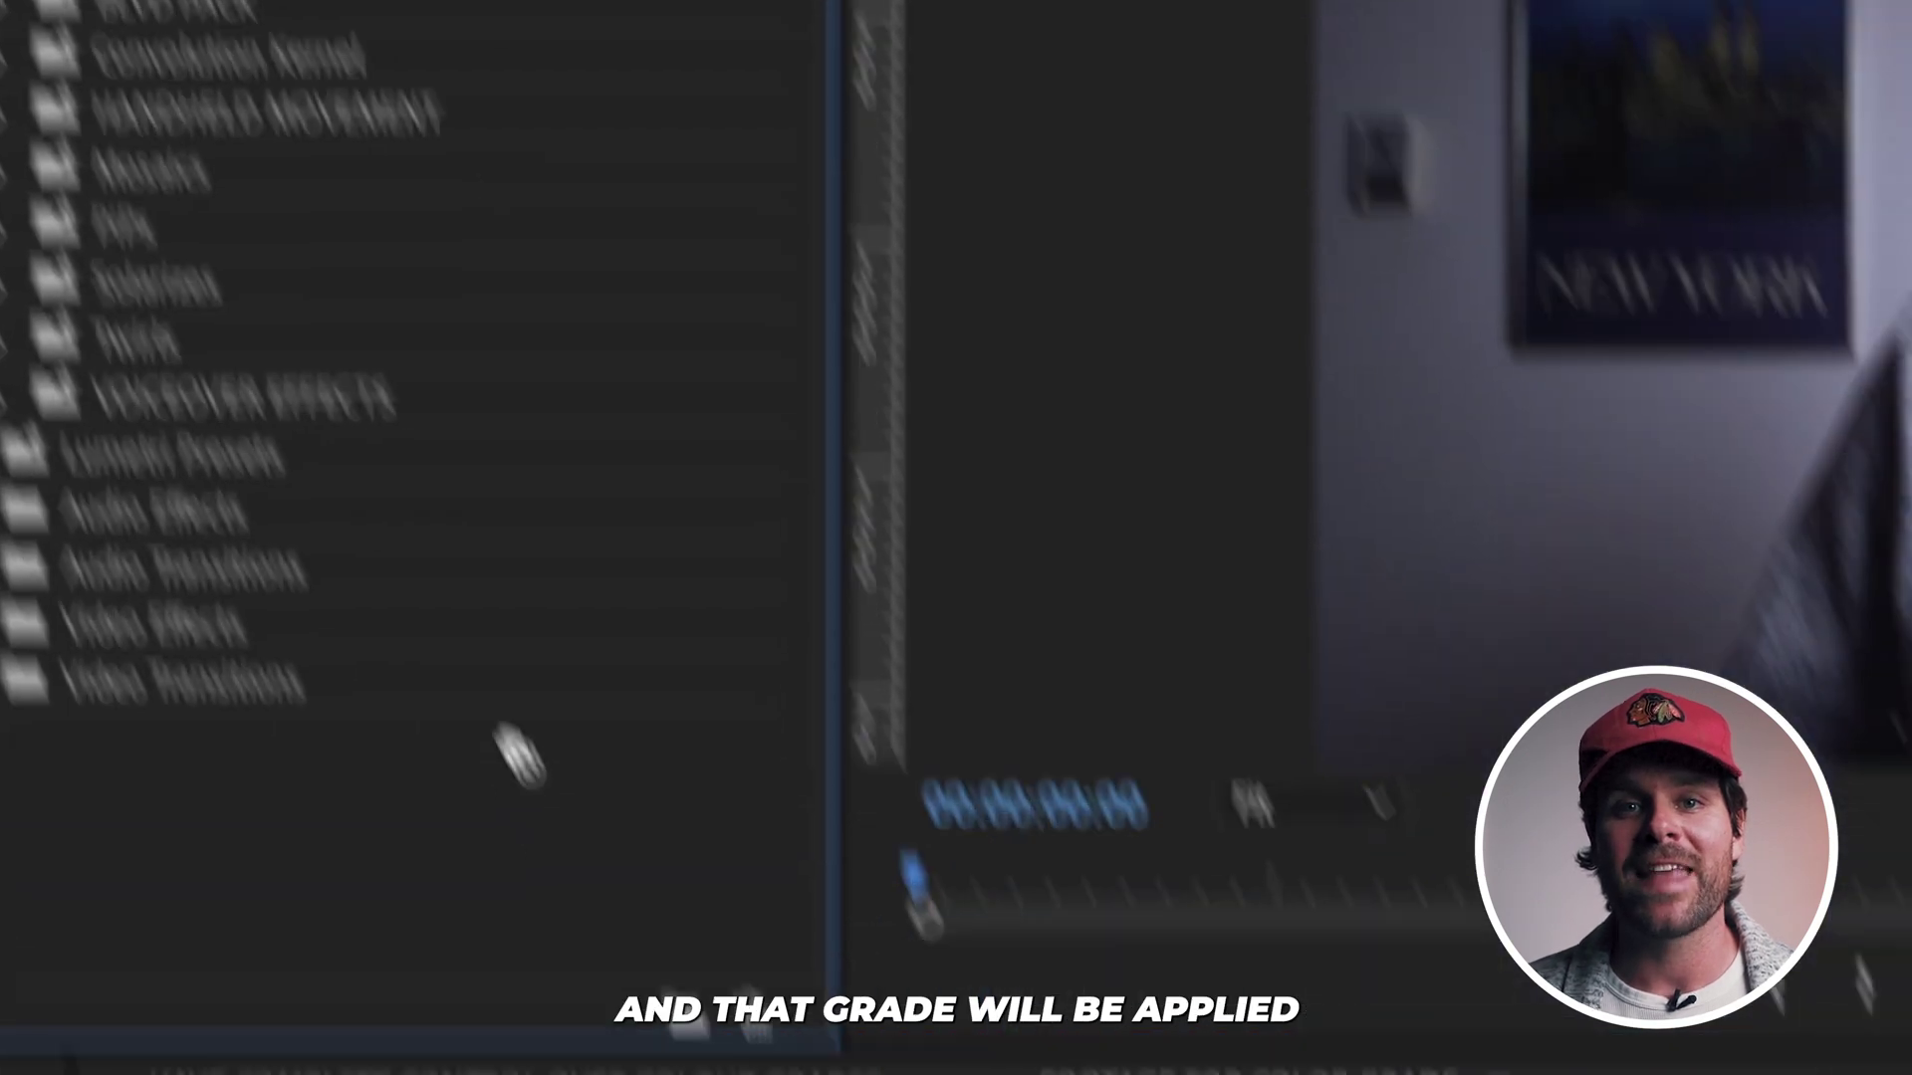
drag(518, 757, 461, 620)
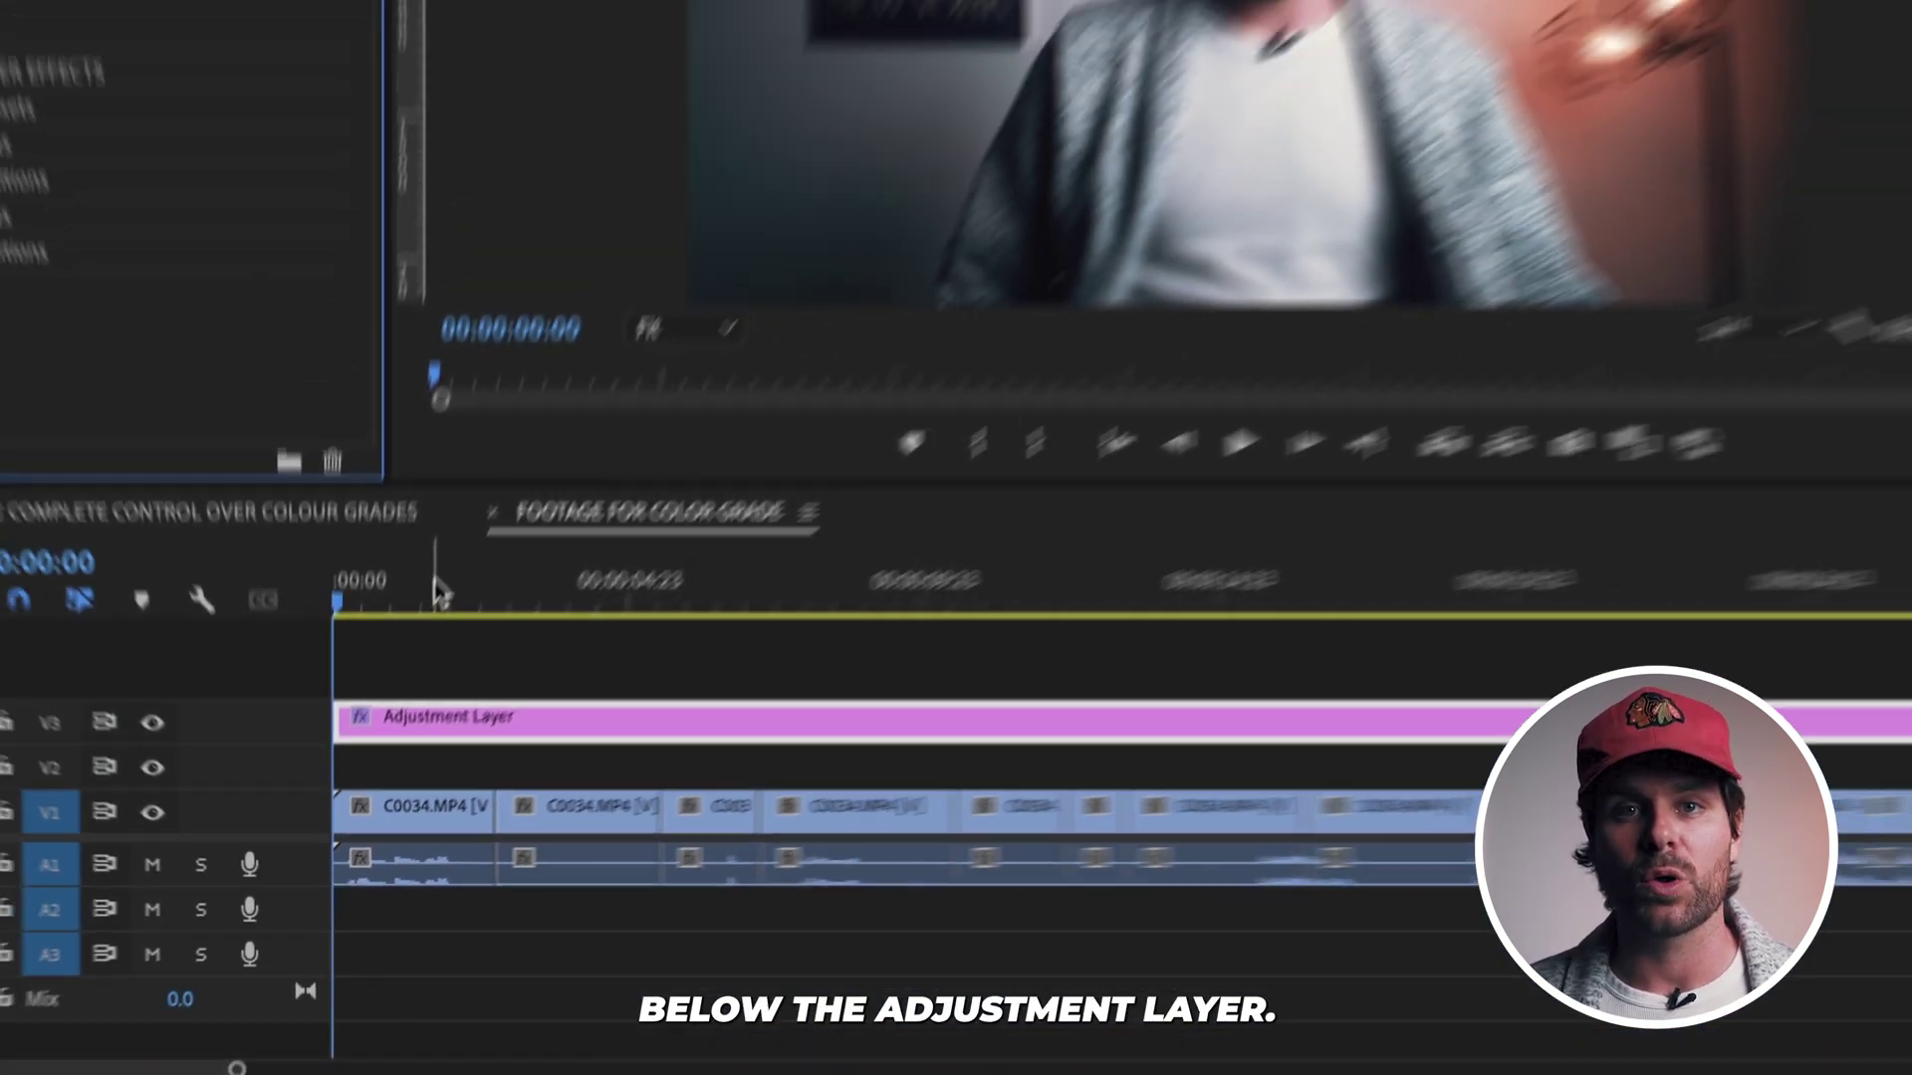
click(565, 409)
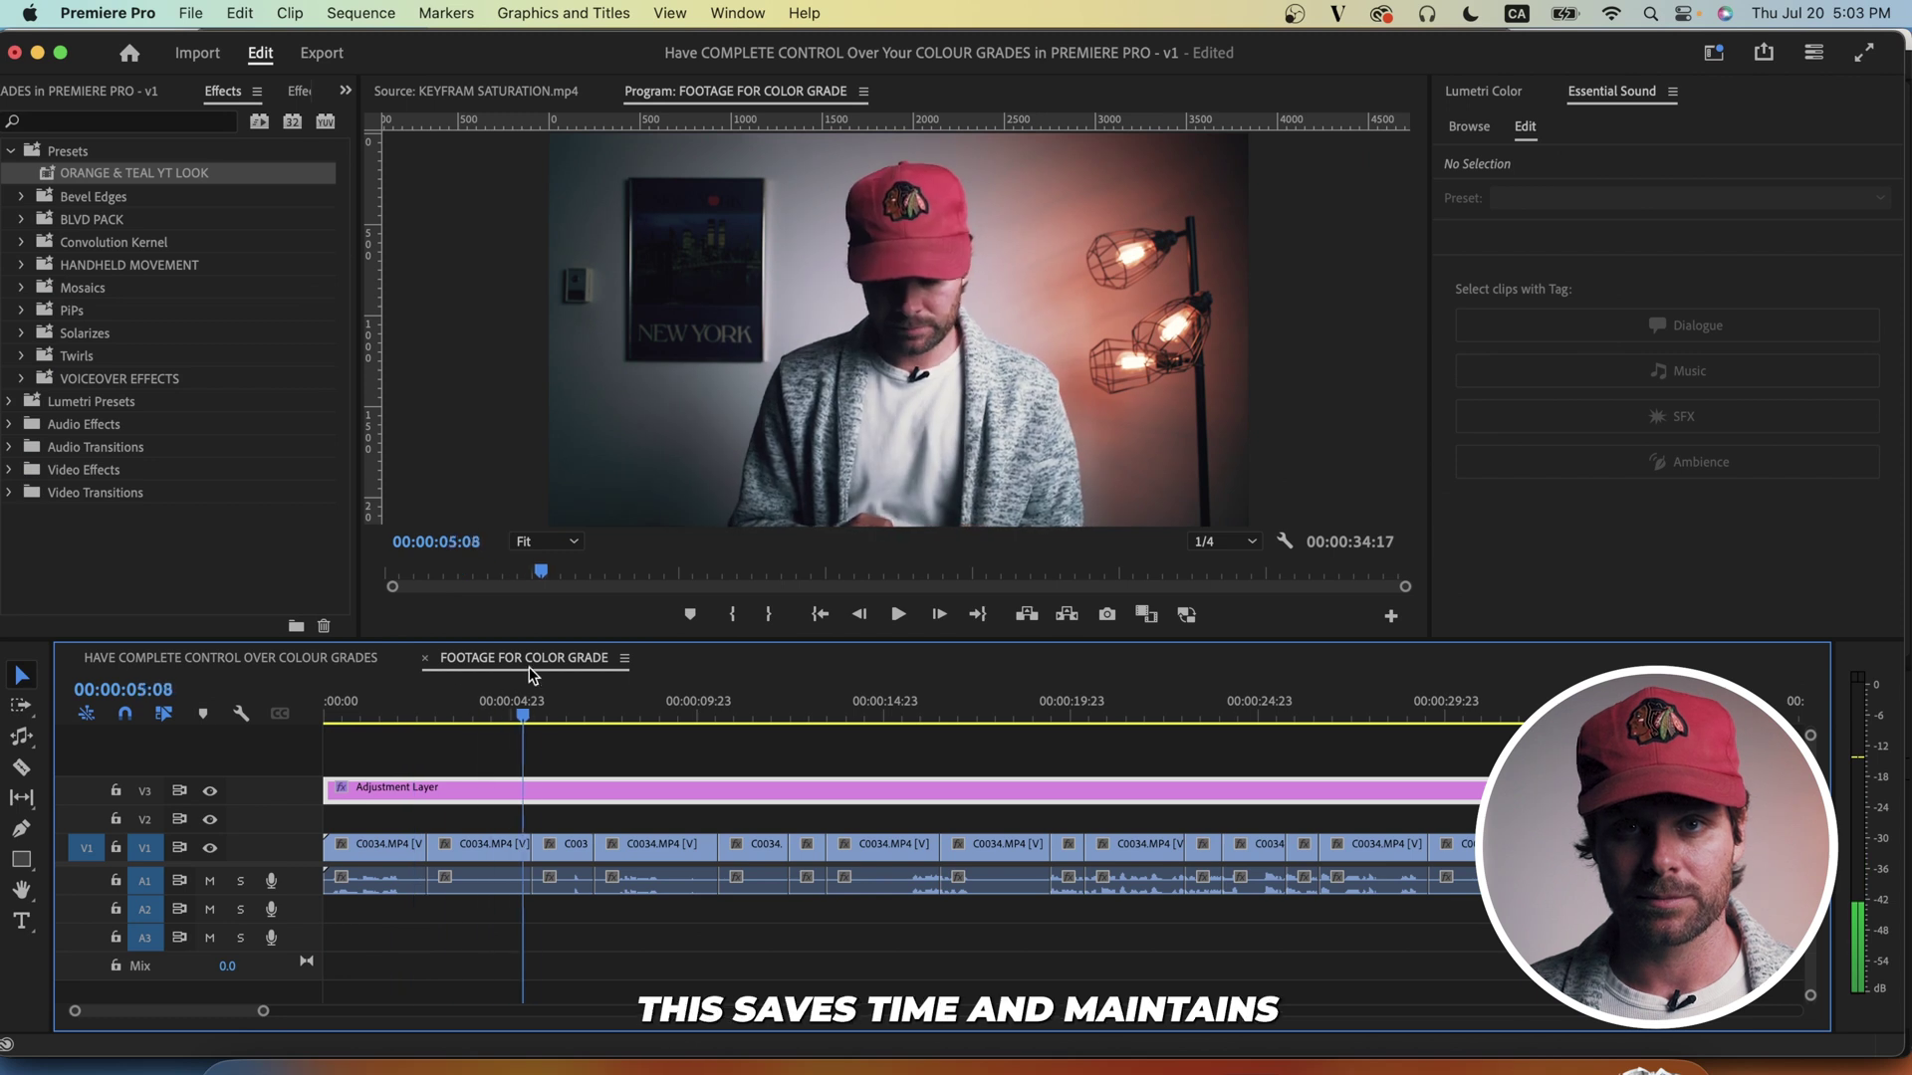